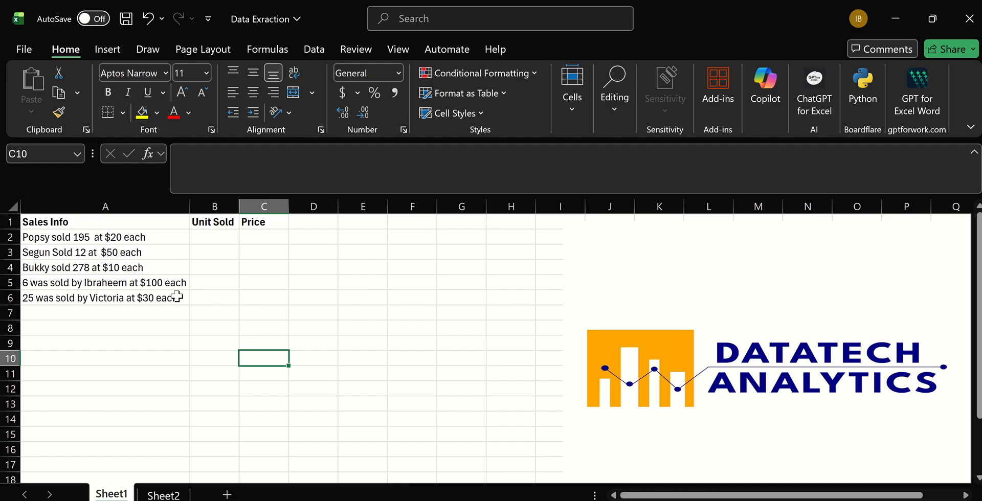
- Enter 195 in B2 as the sample and Flash Fill the remaining Unit Sold cells through B6
left_click(218, 232)
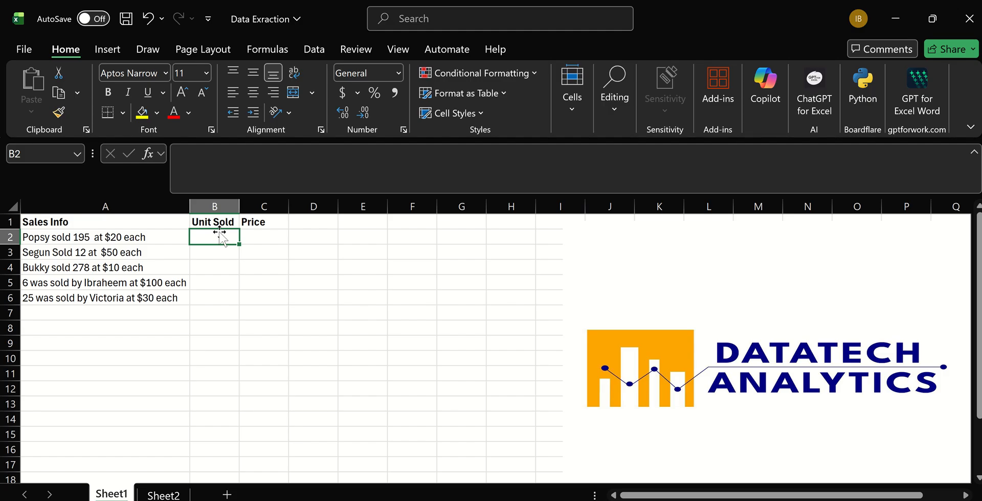
type("195")
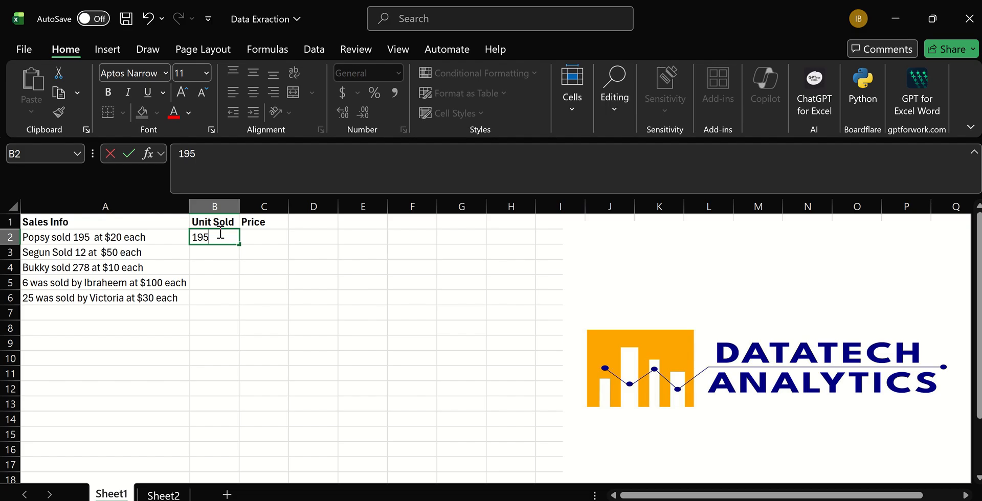
key("Return")
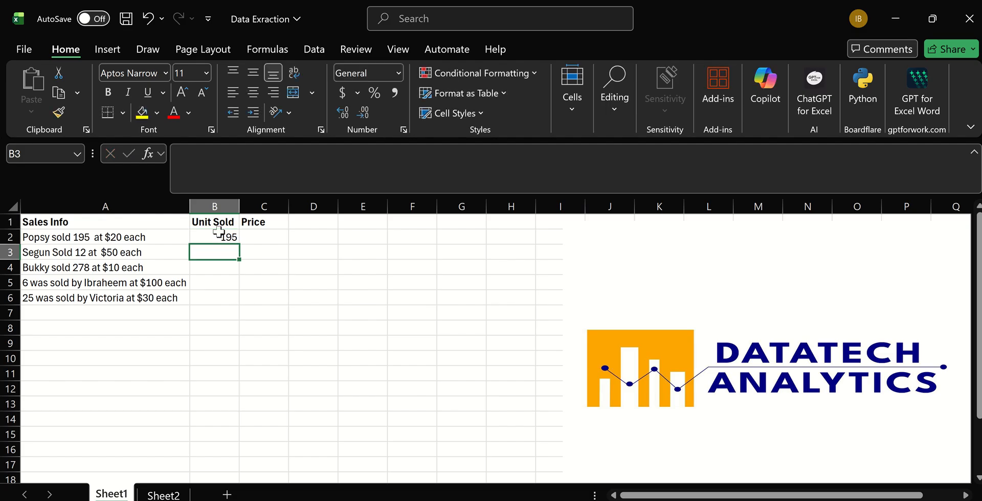
key("ctrl+e")
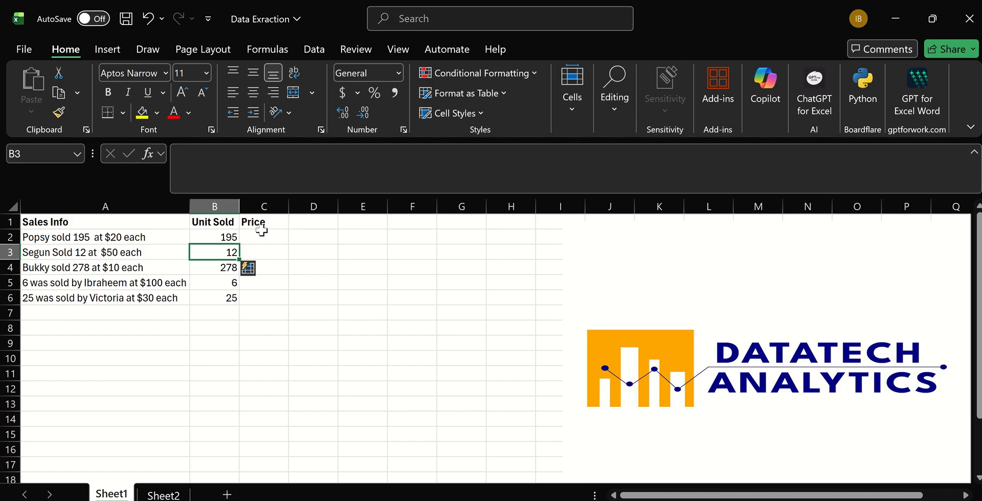
- Enter 20 in C2 as the sample and Flash Fill the remaining Price cells through C6
left_click(261, 234)
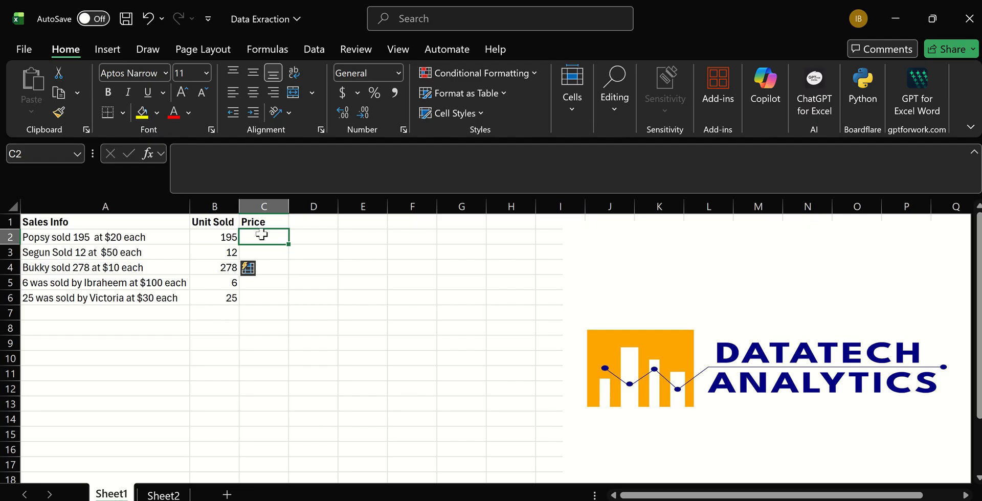
type("20")
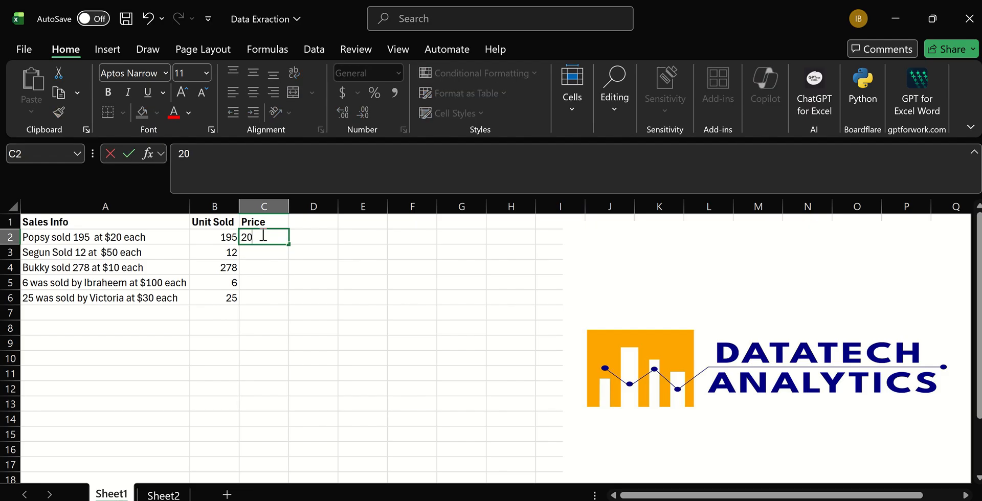
key("Return")
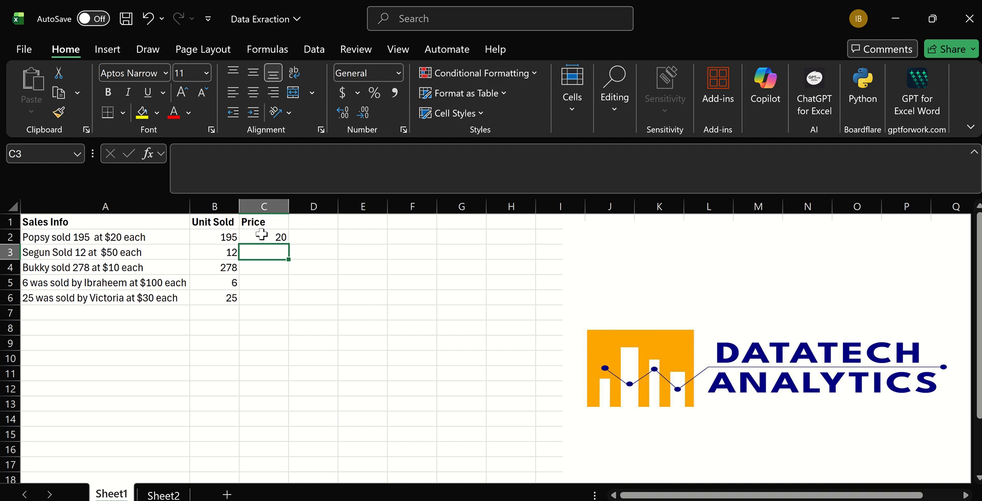
key("ctrl+e")
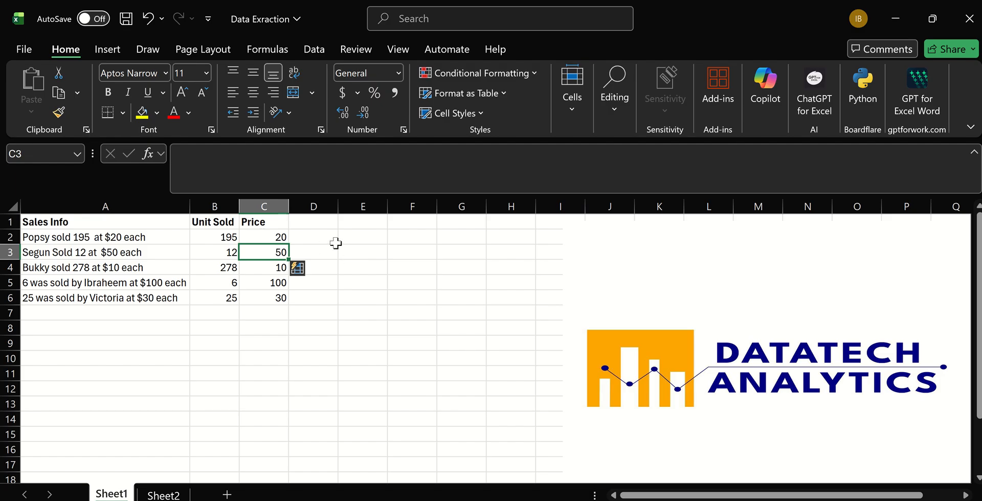
- Add the column header Revenue in D1, next to Price
left_click(315, 225)
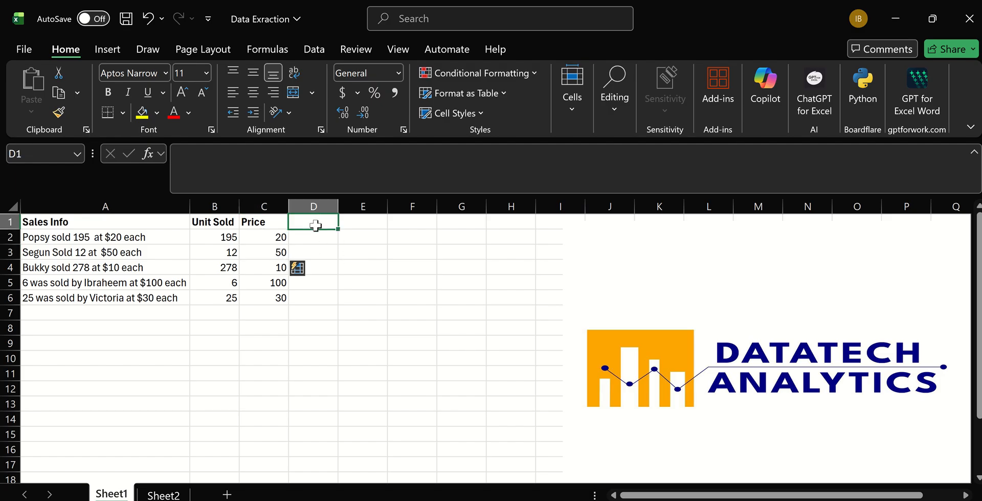
type("Revenu")
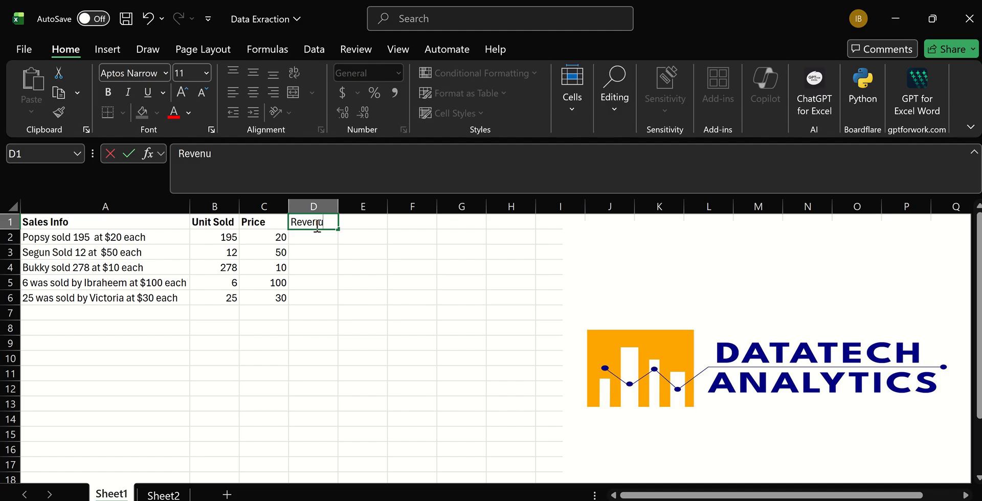
type("e")
- Calculate revenue in D2 with the formula =B2*C2 and fill it down through D6
left_click(318, 238)
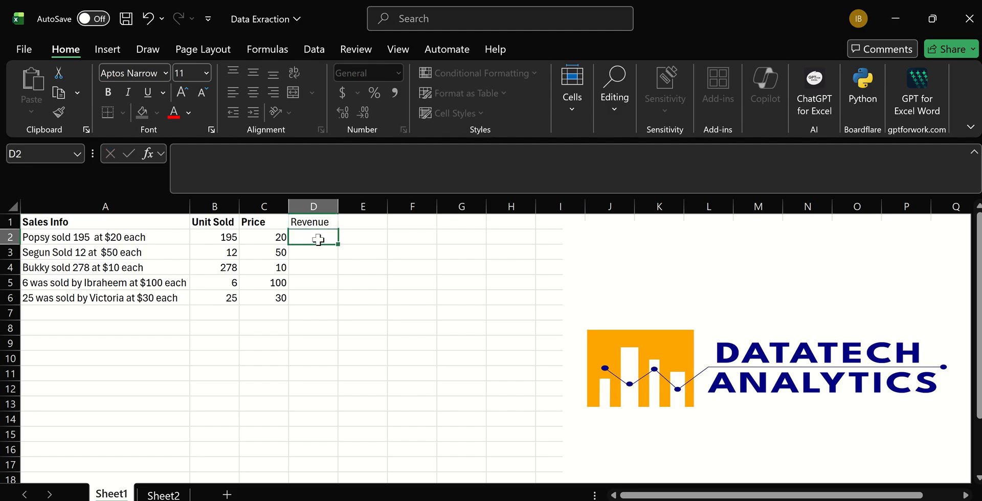
type("=")
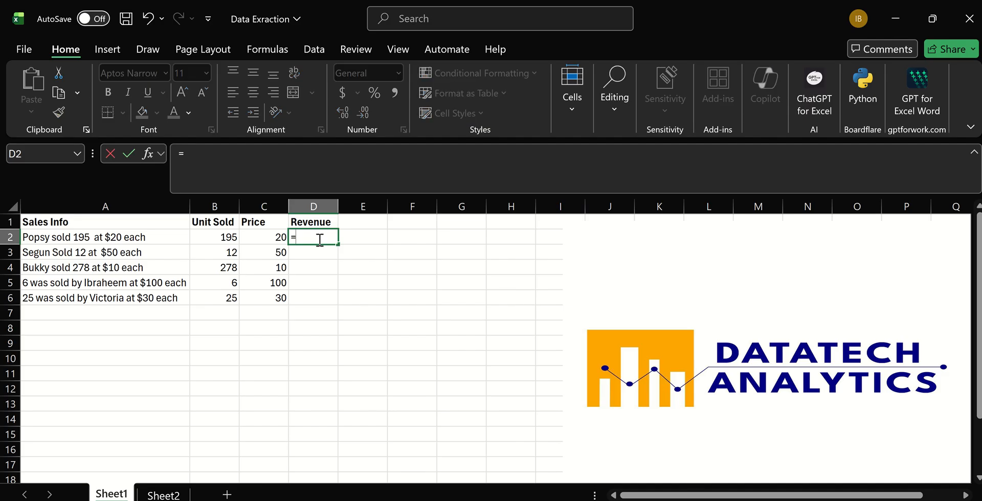
left_click(227, 242)
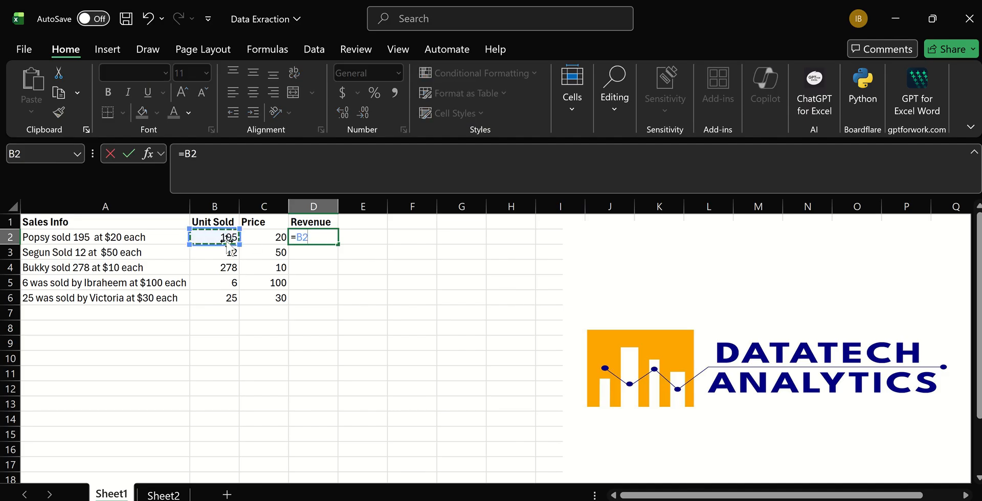
type("*")
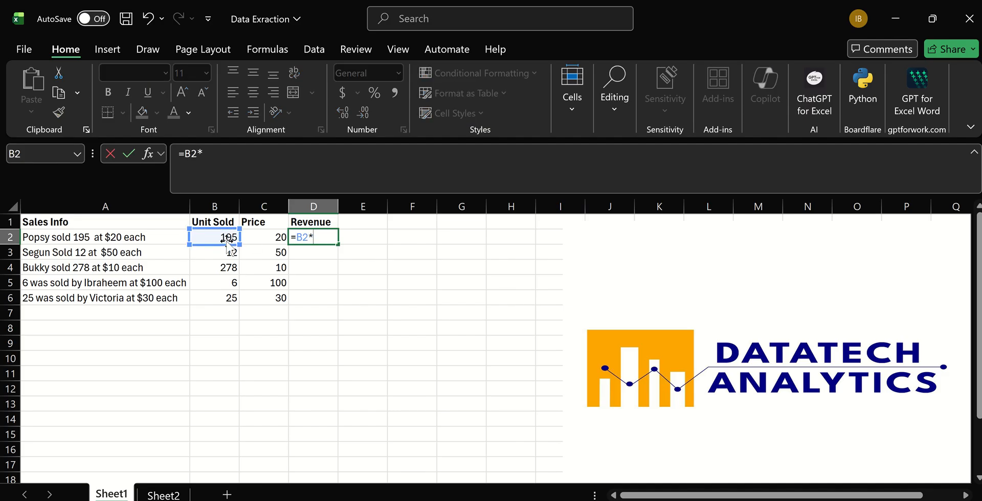
left_click(267, 240)
key("Return")
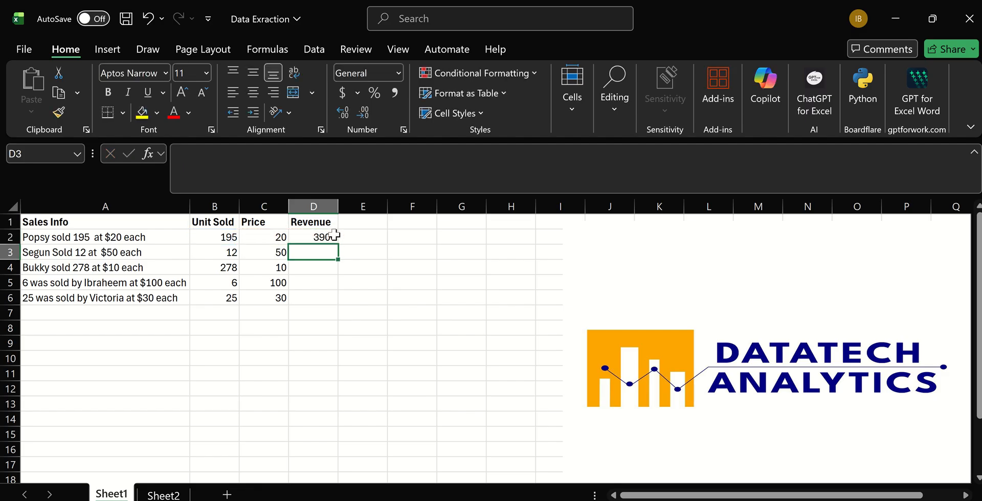
left_click(332, 237)
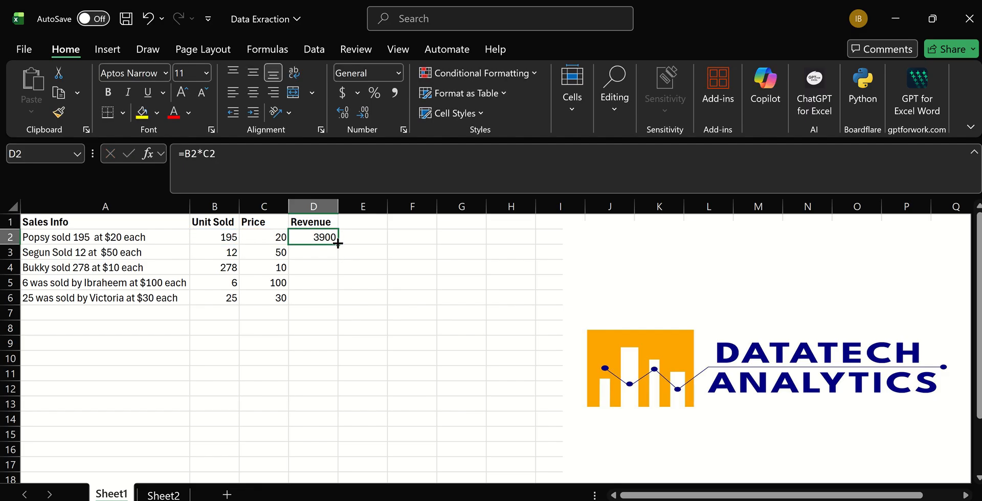
double_click(337, 244)
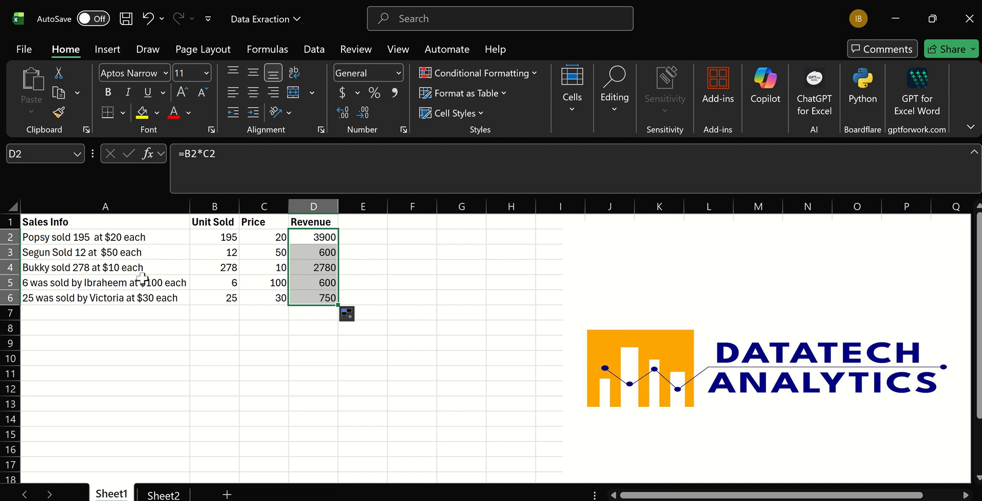
- Change the number of units sold in the A2 sales text to 200
left_click(96, 242)
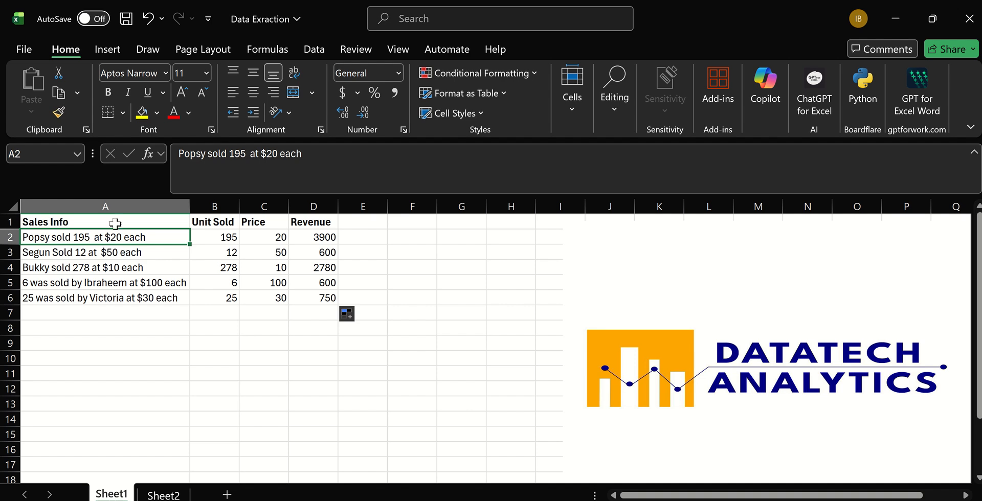
left_click(246, 152)
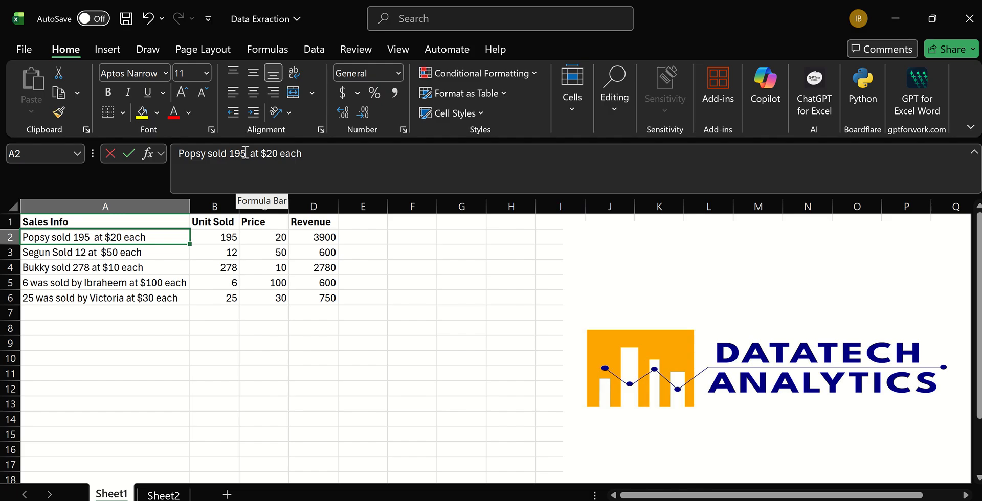
key("BackSpace")
key("BackSpace")
key("BackSpace")
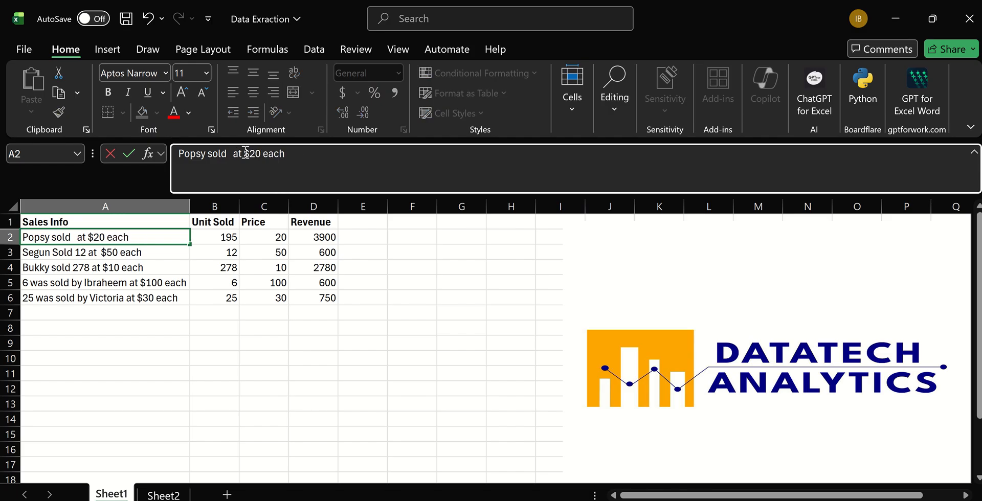
type("200")
key("Return")
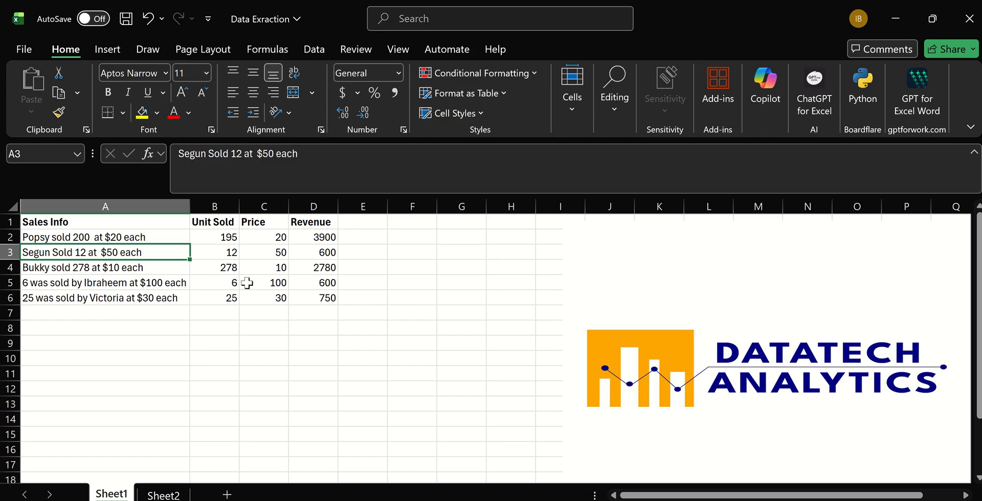
- Clear the Unit Sold, Price and Revenue values in B2:D6, keeping the headers
left_click(226, 235)
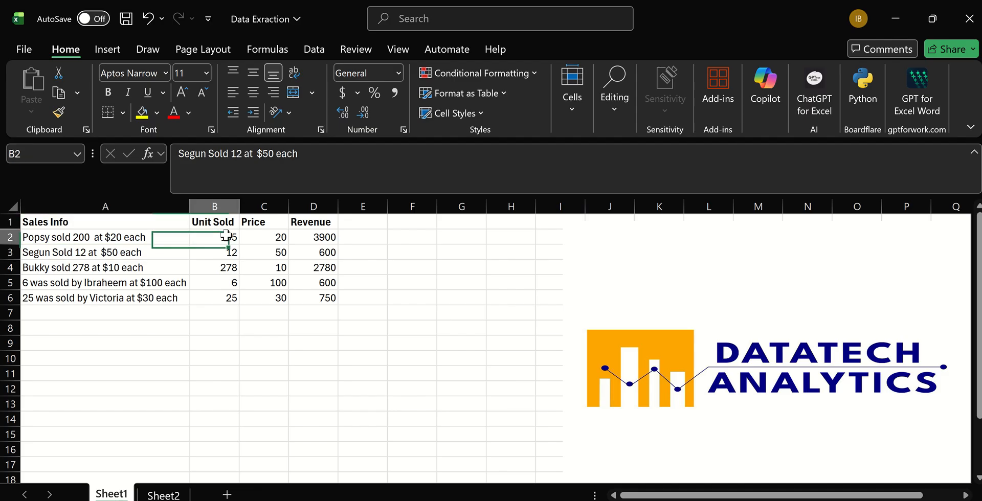
key("Down")
key("Right")
key("Right")
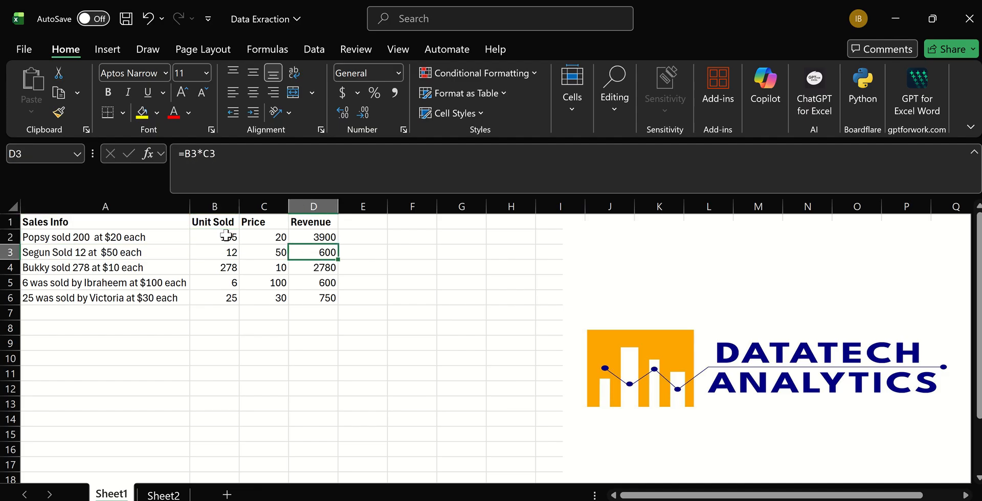
left_click(229, 237)
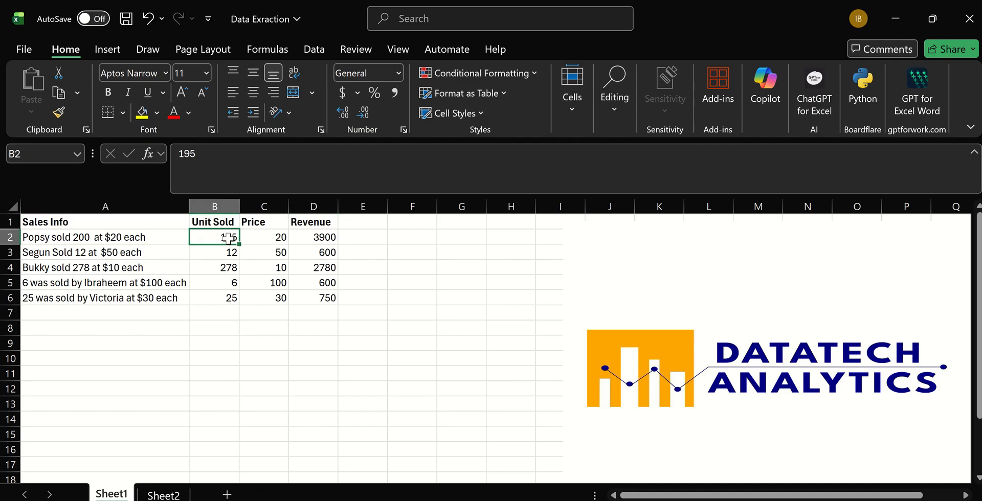
key("shift+Right")
key("shift+Right")
key("shift+Down")
key("shift+Down")
key("shift+Down")
key("shift+Down")
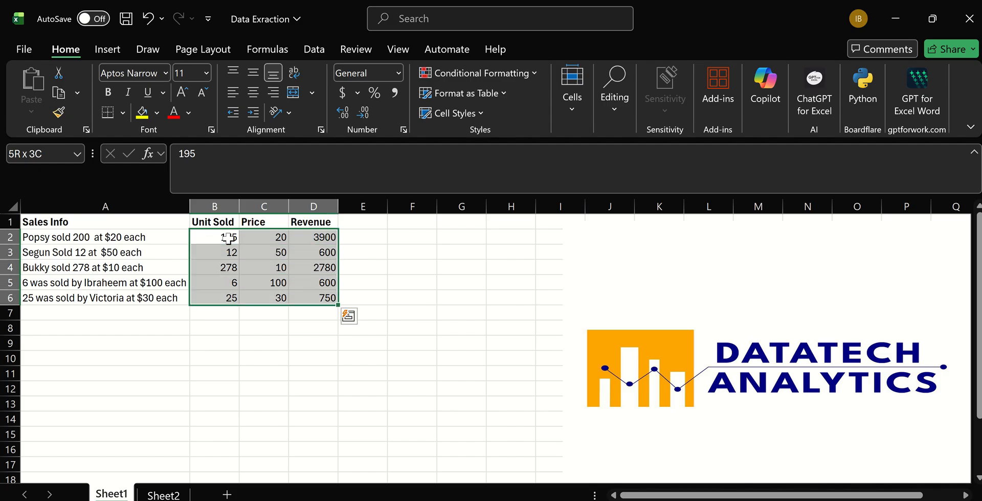
key("Delete")
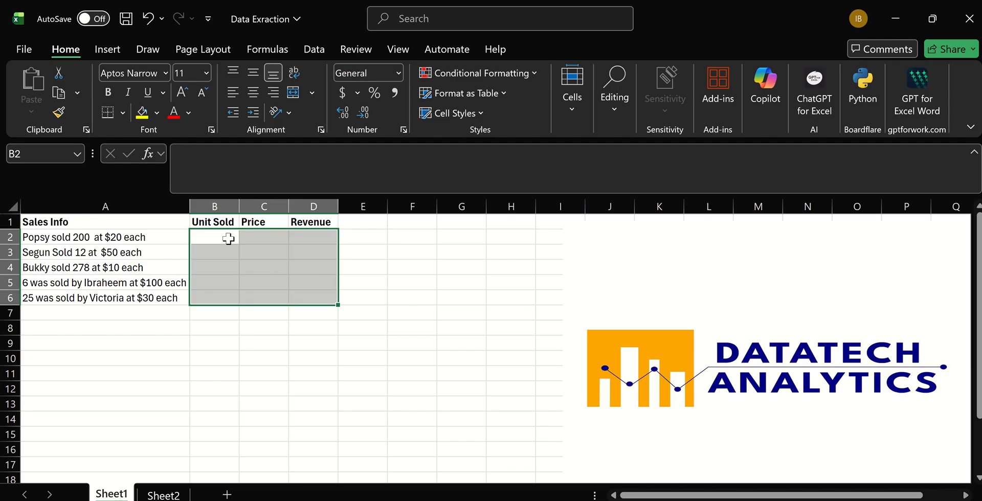
- Enter the formula =REGEXEXTRACT(A2,"\d") in B2 to extract a digit from the sales text
left_click(227, 237)
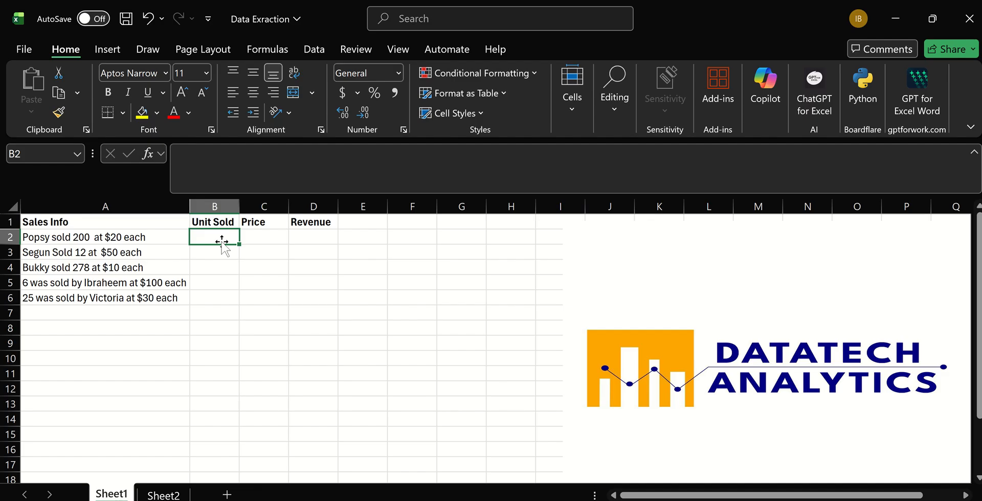
type("=re")
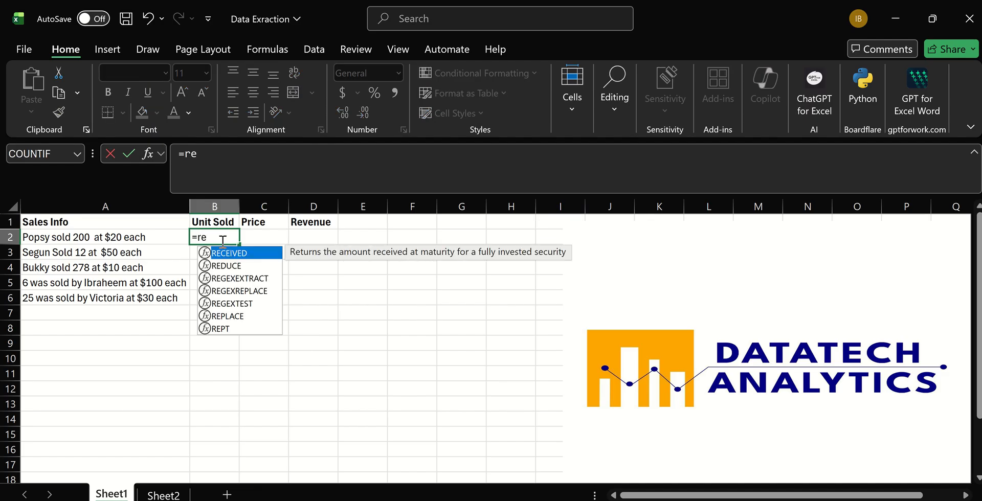
double_click(237, 279)
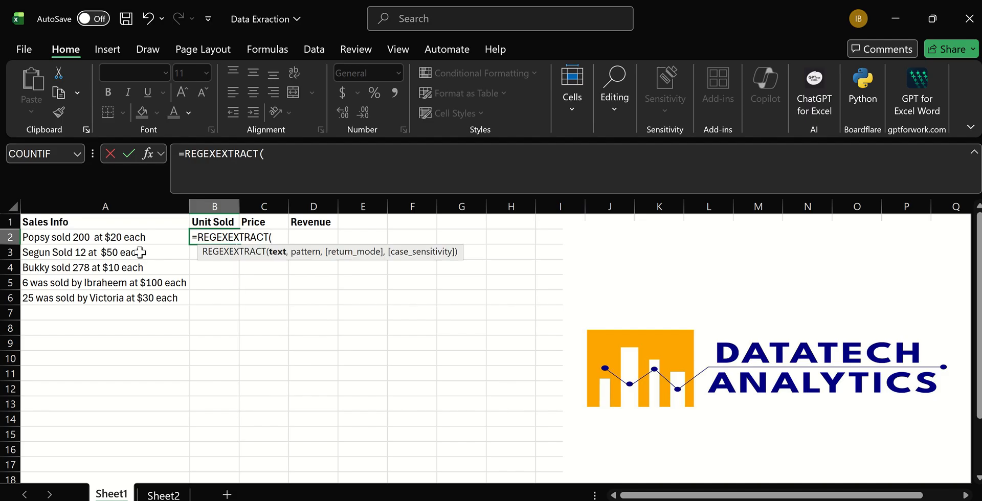
left_click(122, 238)
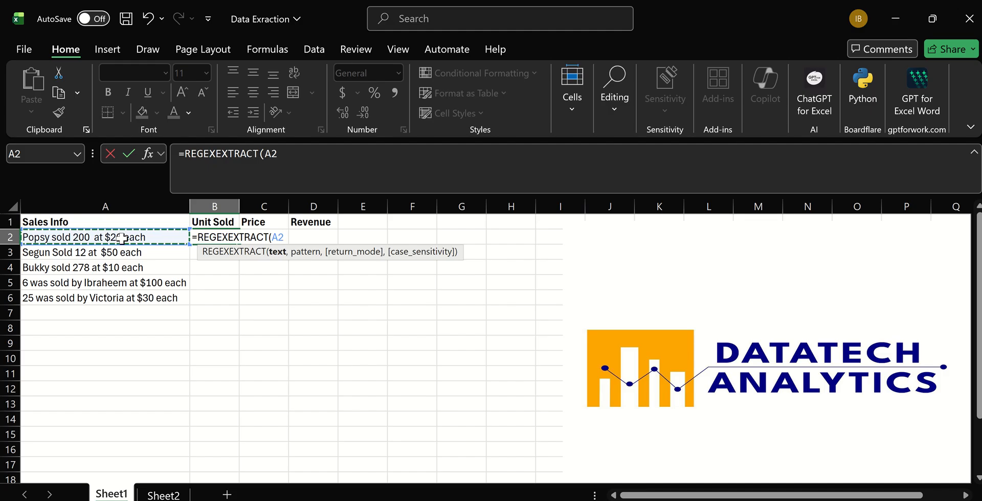
type(",")
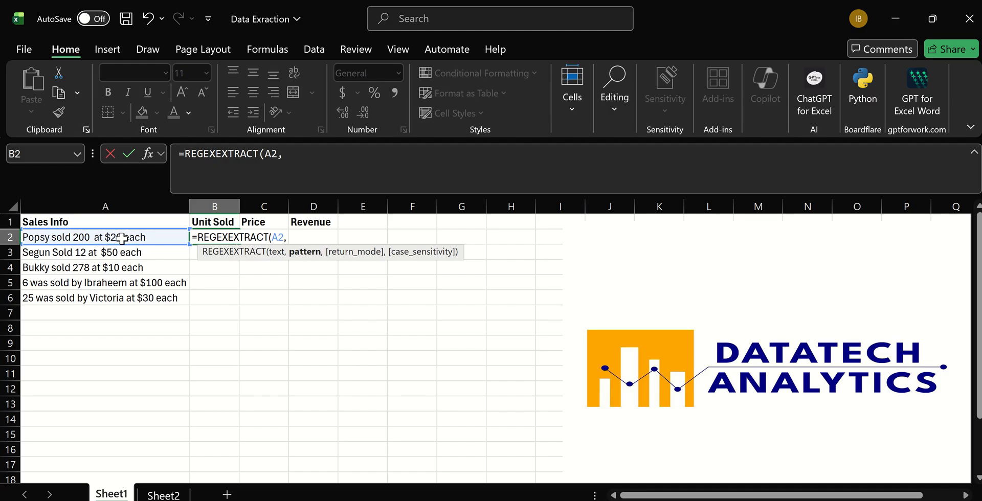
type("\"\\d")
type("\"")
key("Return")
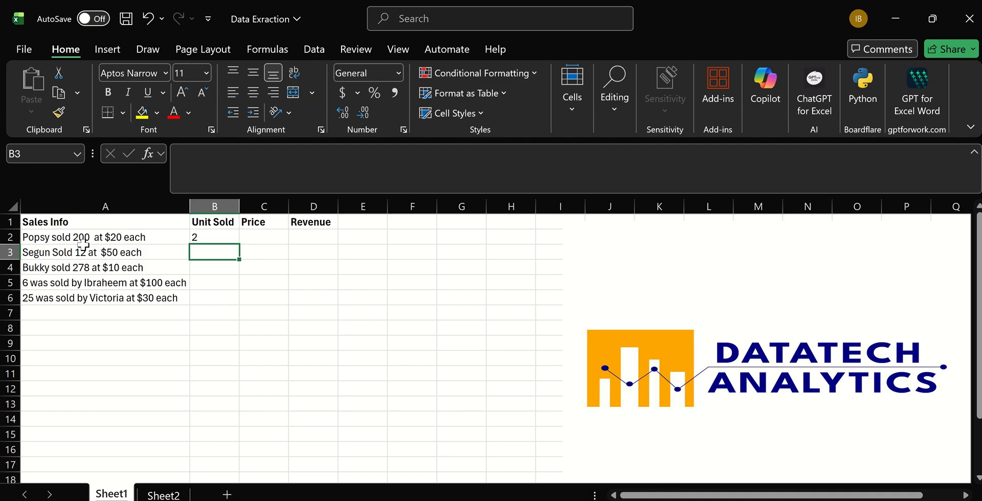
- Try filling the REGEXEXTRACT formula from B2 down through B6, and undo the fill
left_click(214, 237)
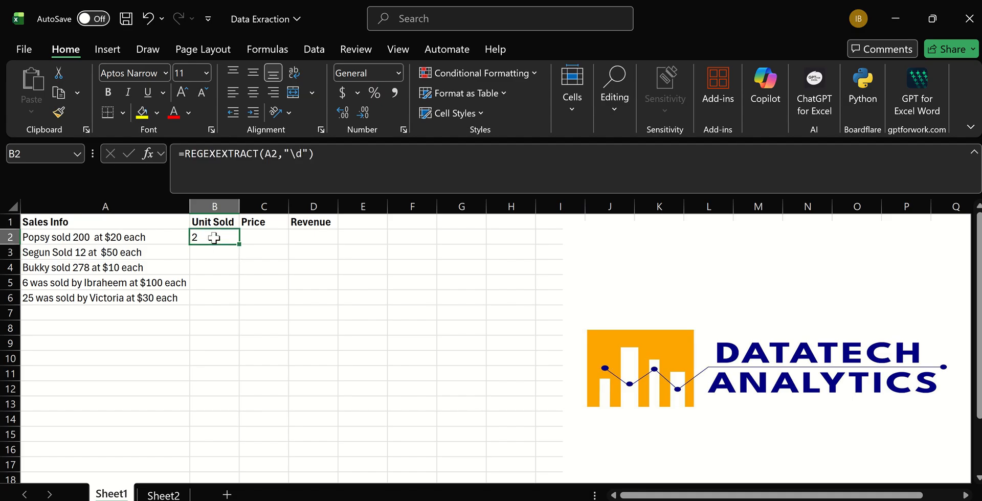
double_click(239, 245)
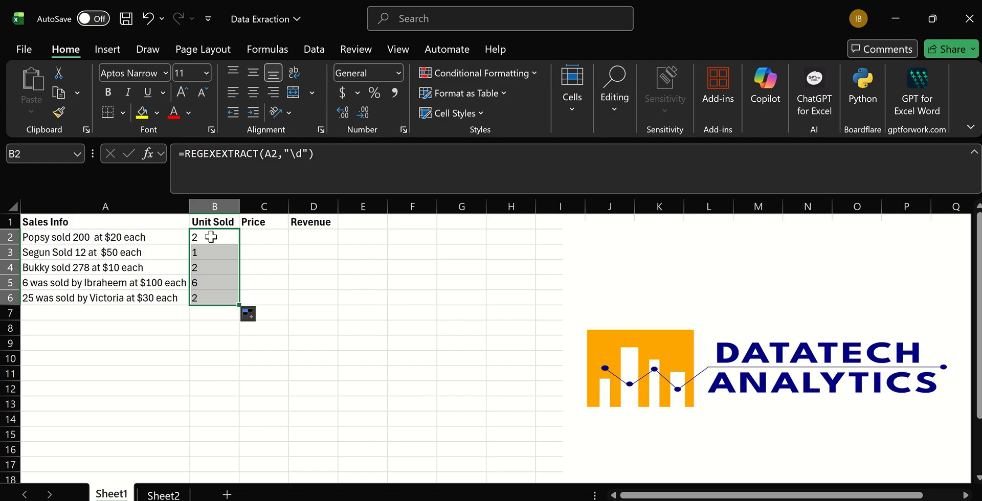
key("ctrl+z")
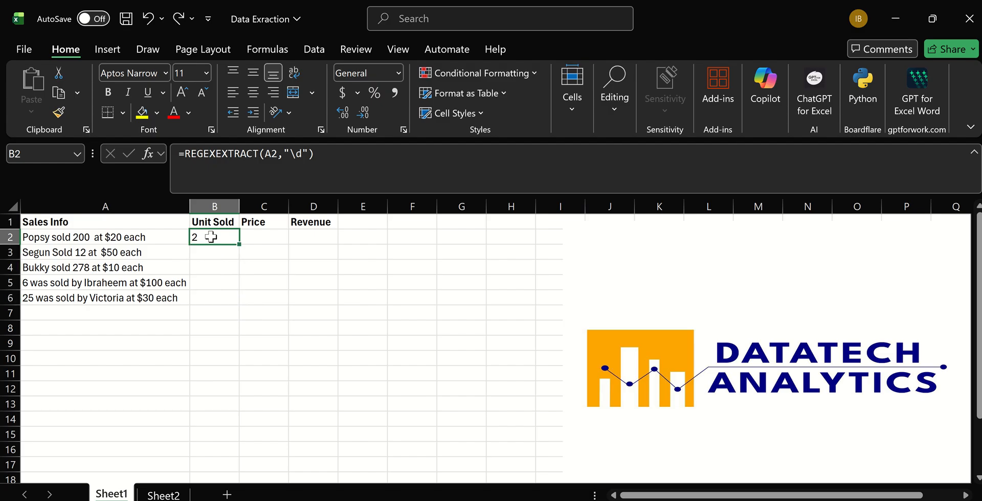
- Change the REGEXEXTRACT pattern in B2 to "\d+" and fill the formula down through B6
left_click(302, 153)
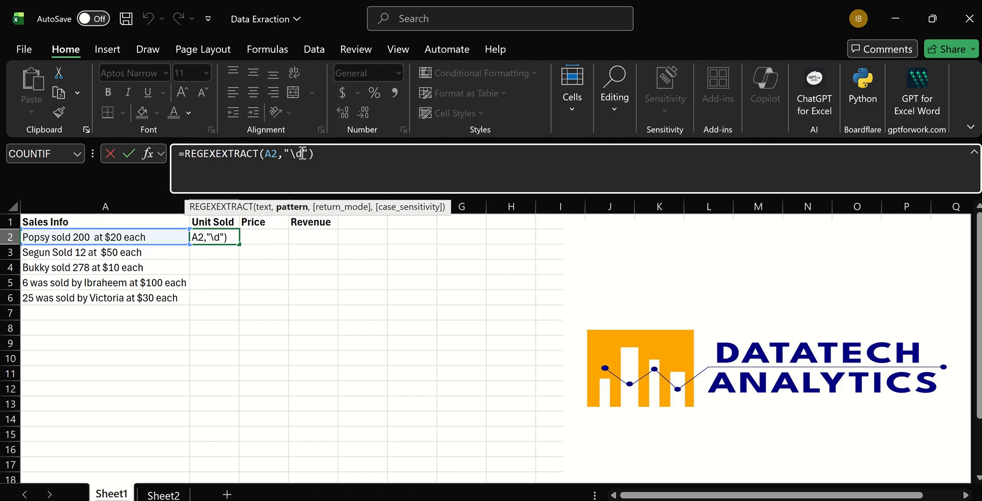
type("+")
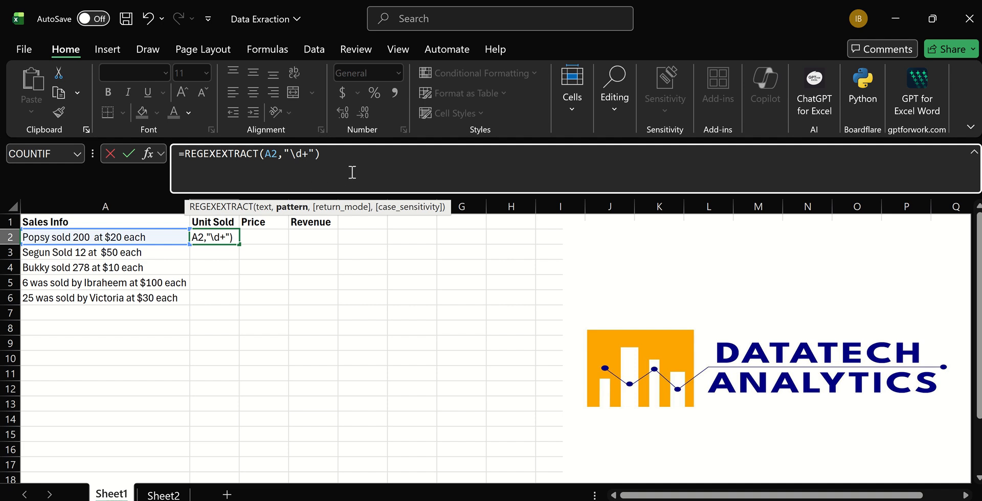
key("Return")
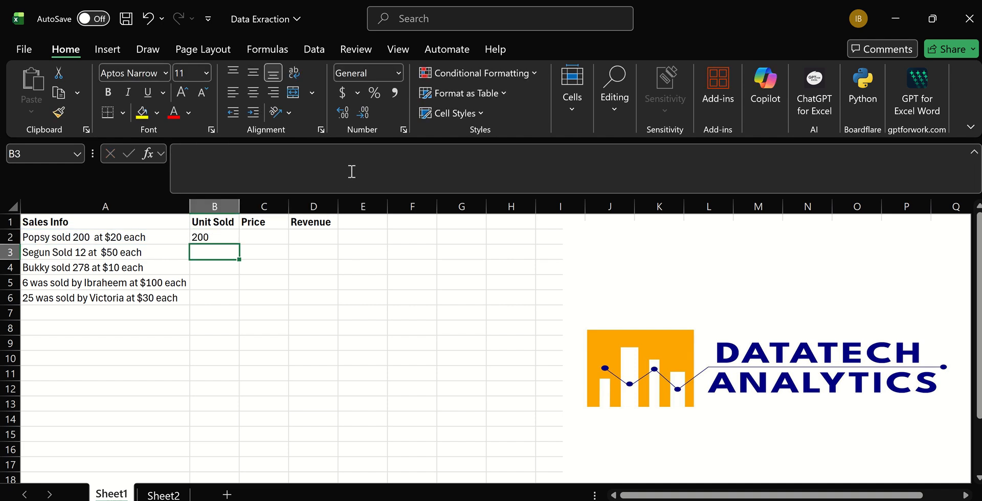
left_click(217, 238)
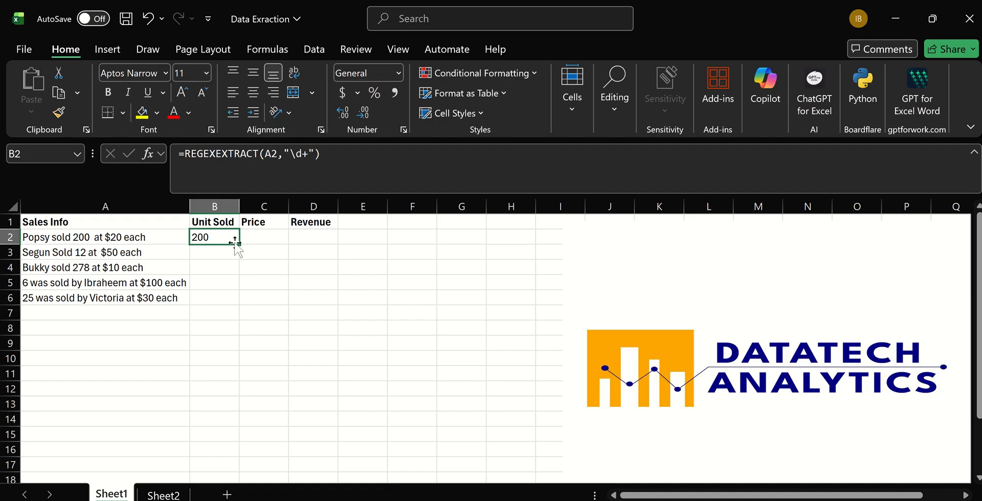
double_click(238, 245)
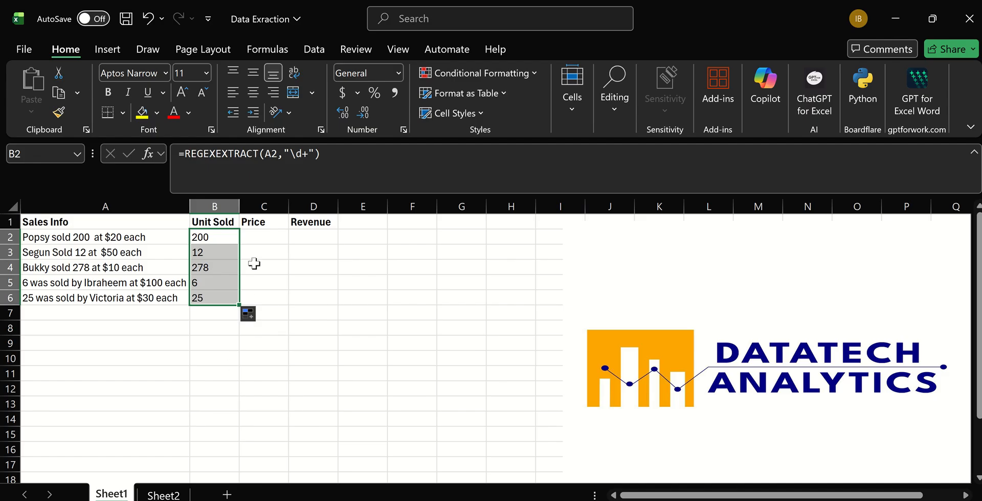
- Enter the formula =TEXTAFTER(A2,"at") in C2 to extract the text following "at" from the sales text
left_click(262, 235)
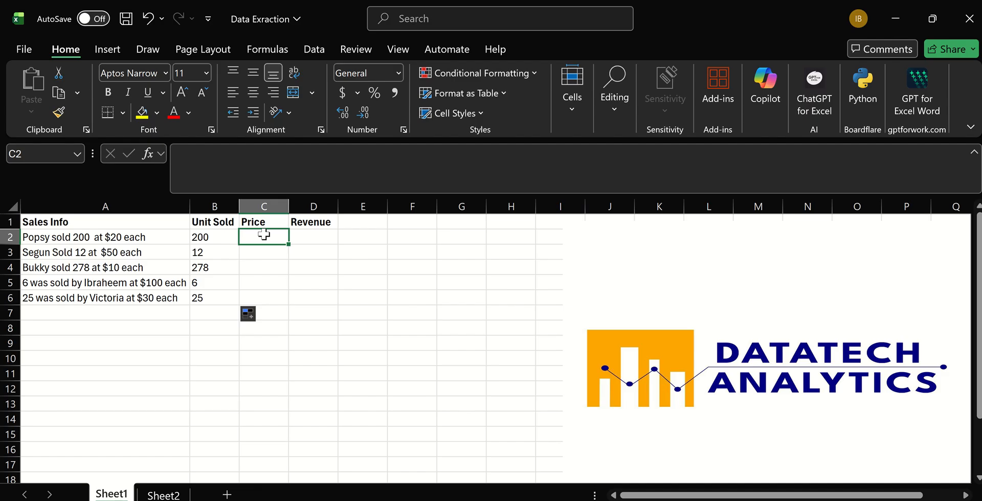
type("=")
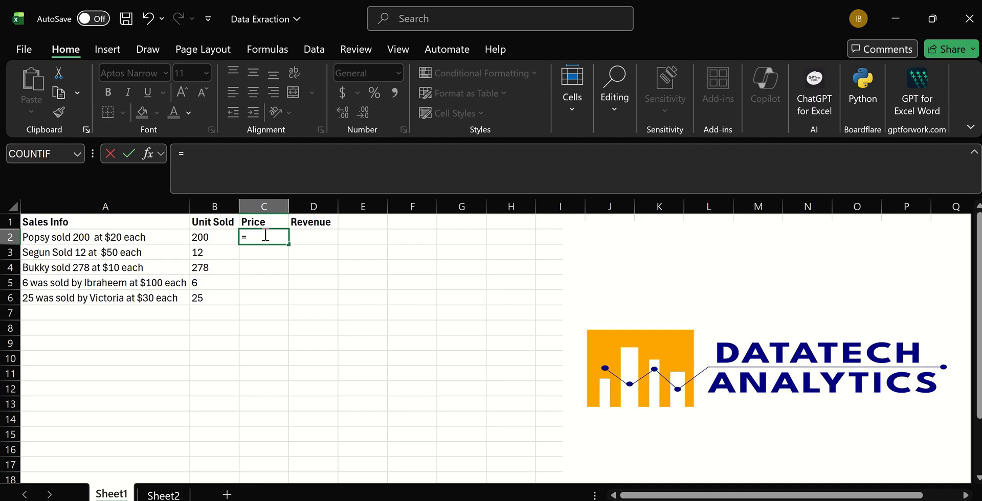
type("te")
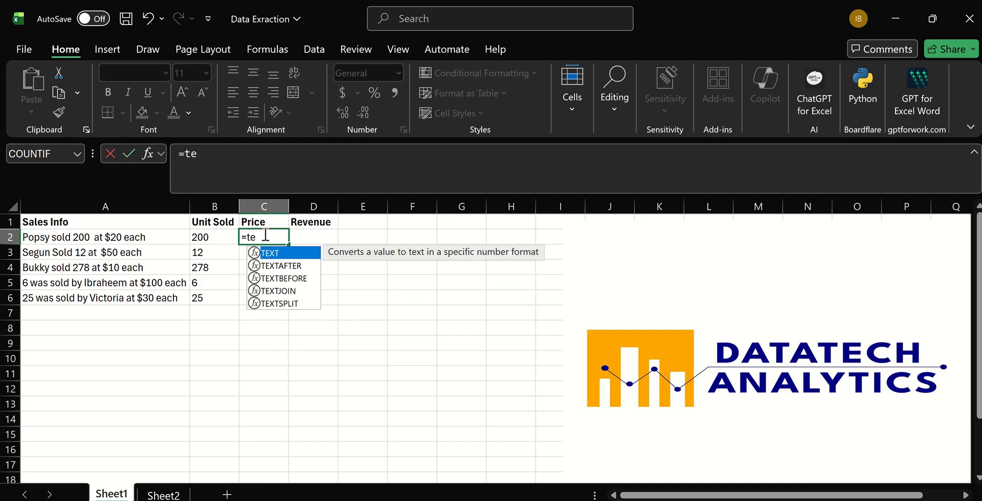
left_click(284, 268)
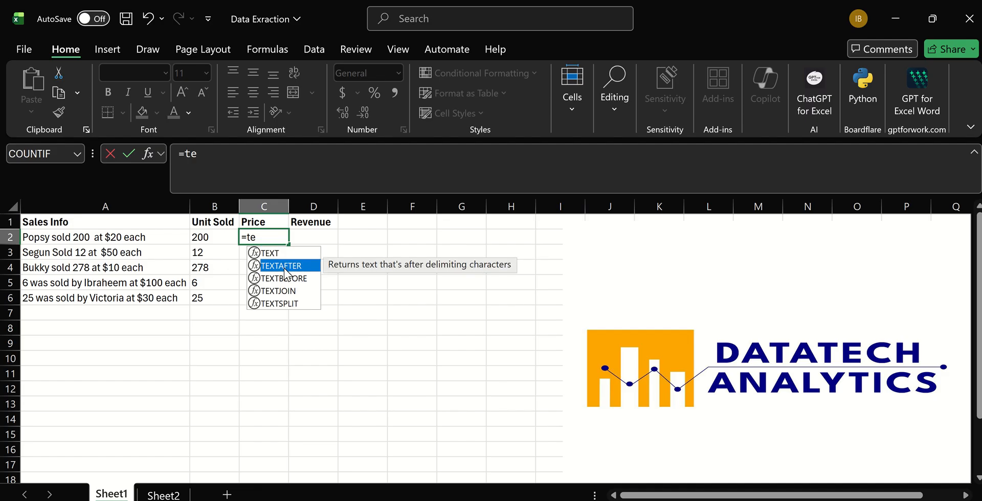
double_click(284, 268)
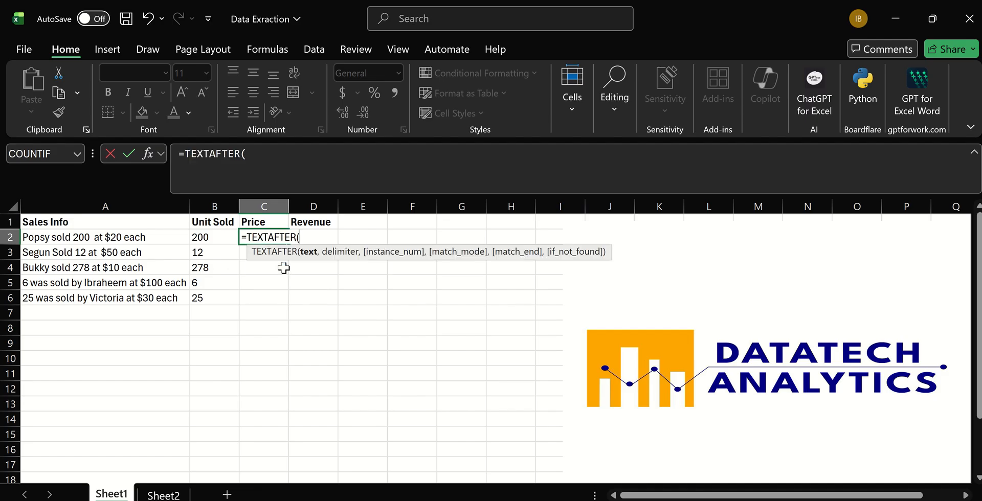
left_click(122, 237)
type(",")
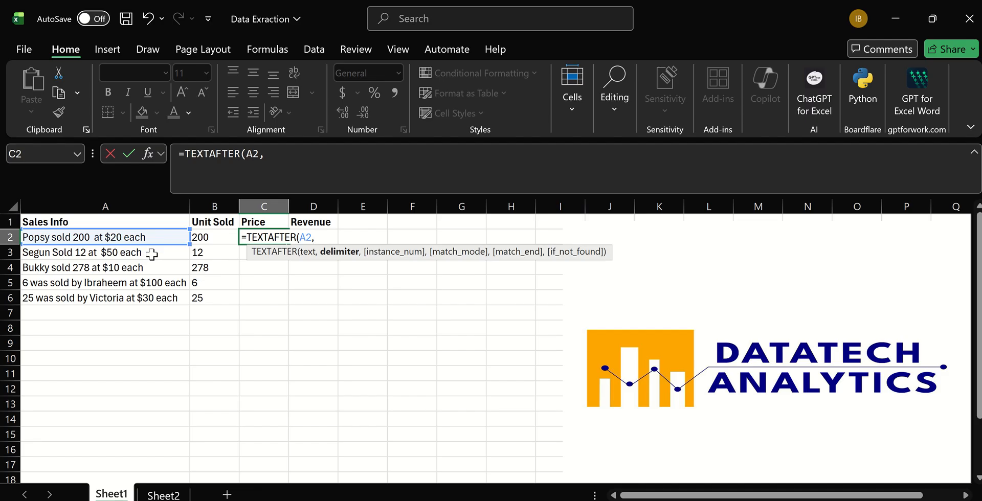
type("at")
key("BackSpace")
key("BackSpace")
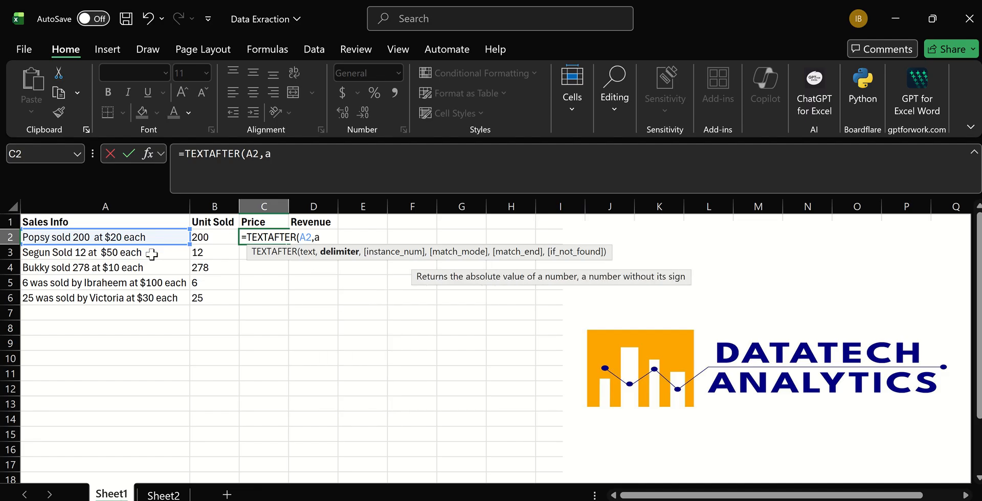
type("\"at")
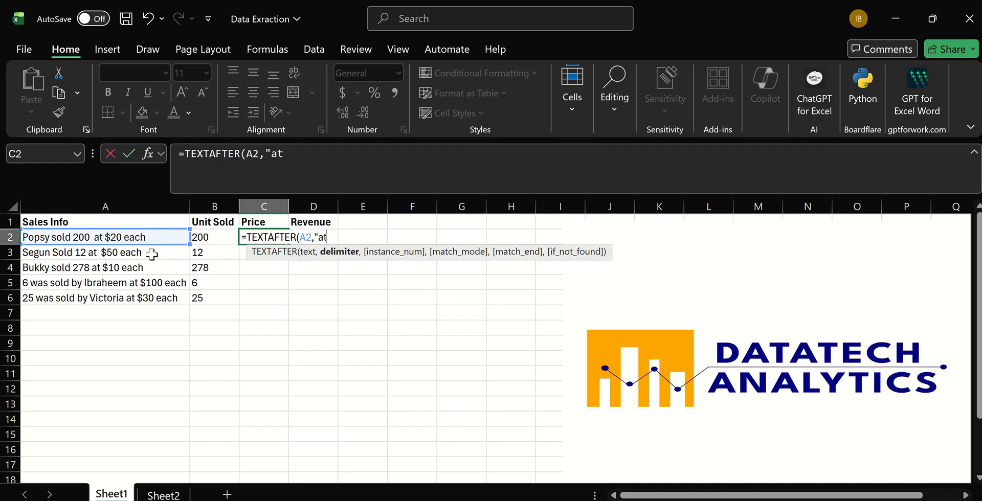
type("\"")
key("Return")
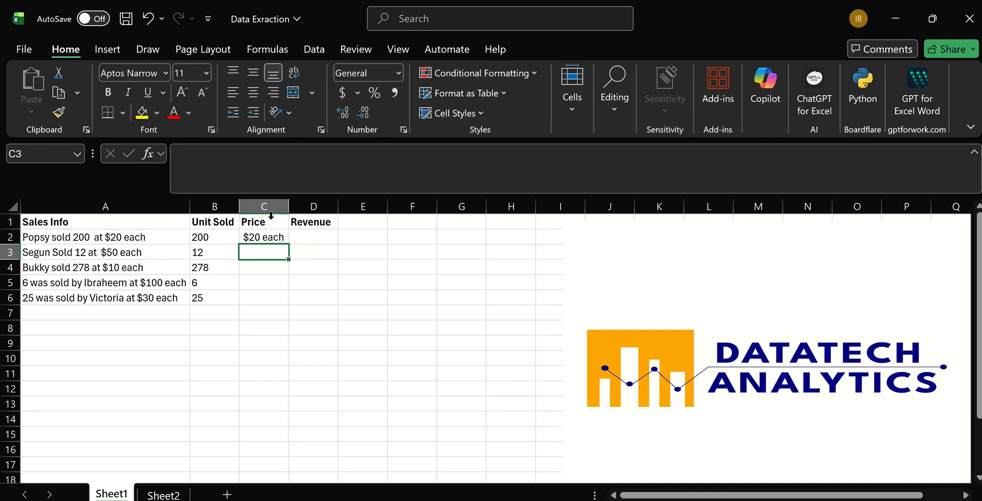
- Wrap the C2 formula in TEXTBEFORE with the delimiter "each", giving =TEXTBEFORE(TEXTAFTER(A2,"at"),"each")
left_click(266, 238)
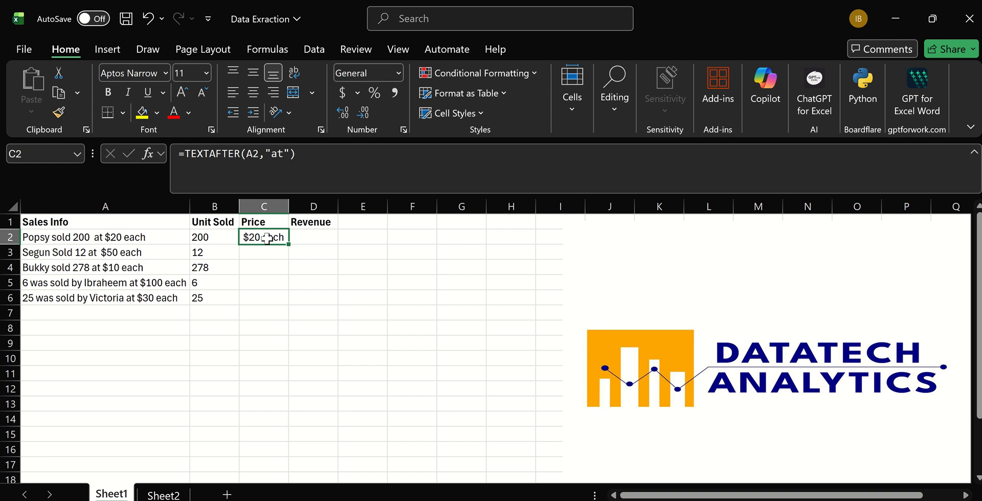
left_click(302, 234)
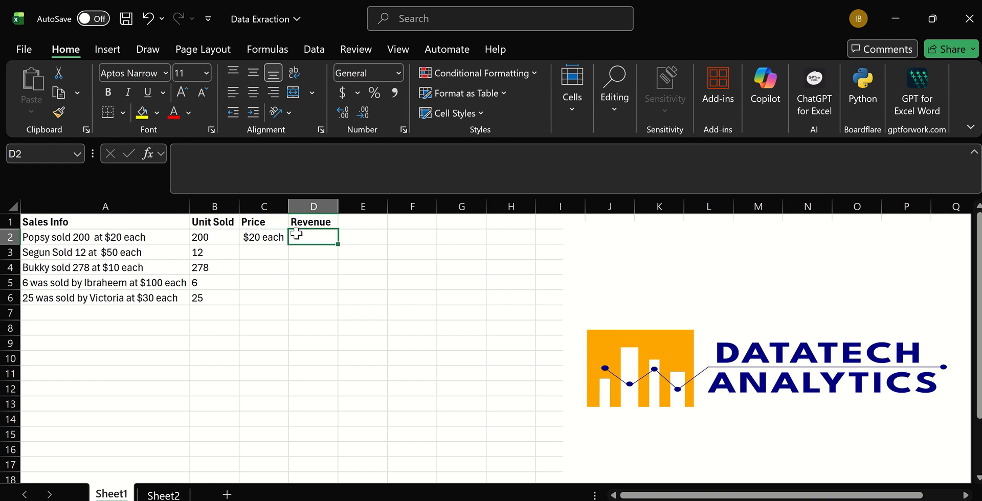
left_click(268, 239)
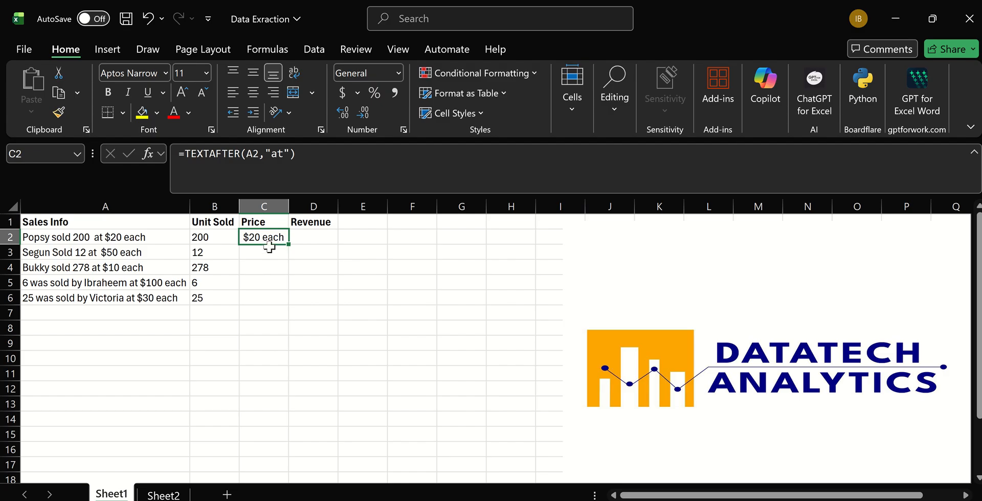
left_click(185, 153)
type("tex")
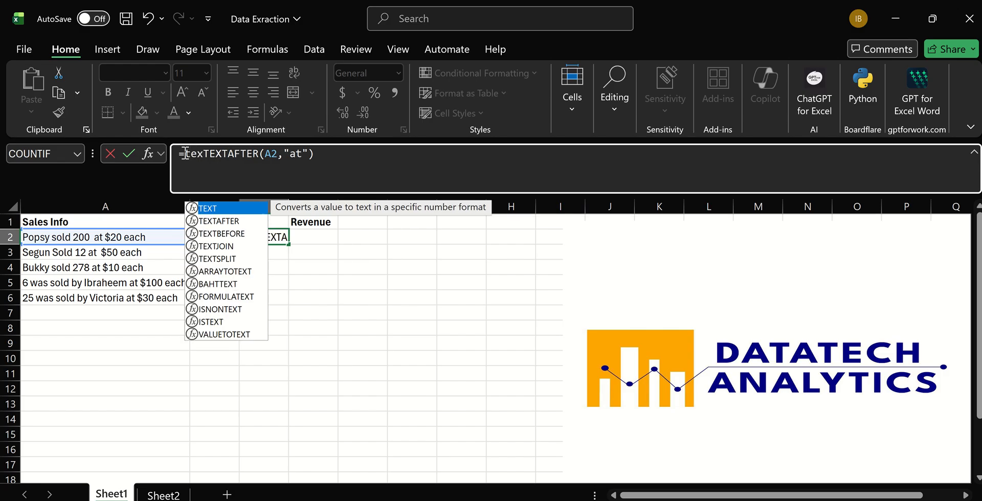
left_click(223, 237)
double_click(222, 236)
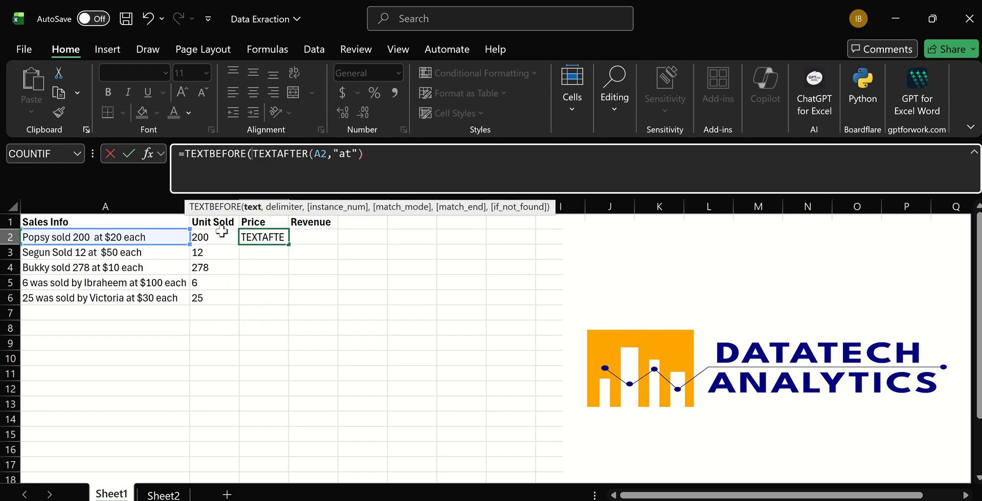
left_click(369, 159)
type(",")
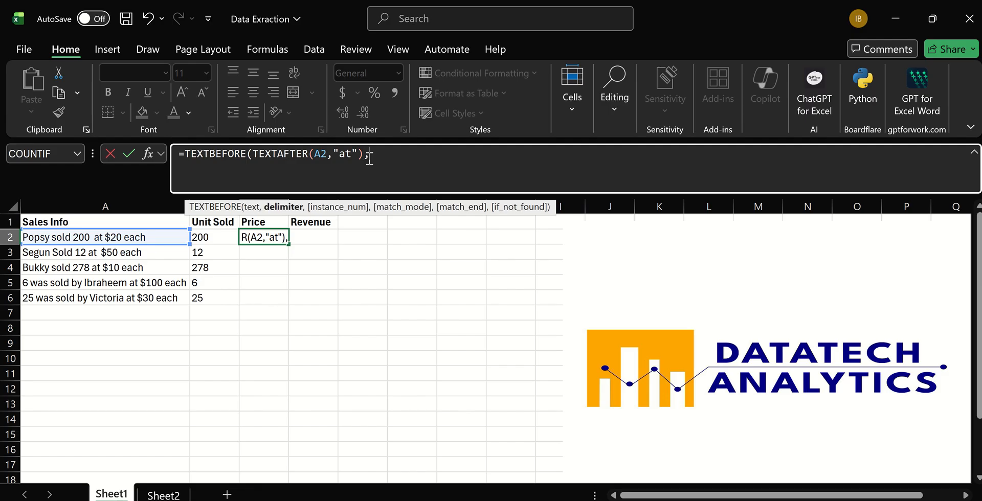
type("\"each")
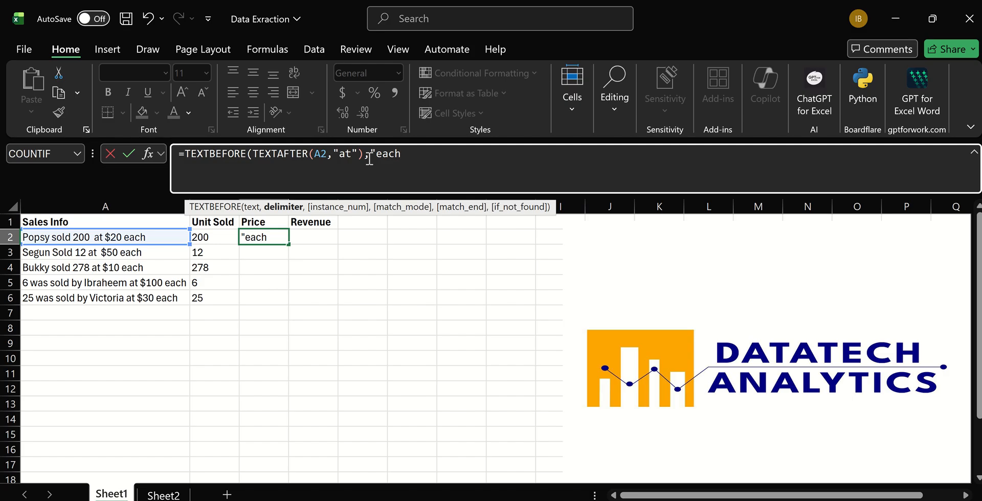
type("\"")
key("Return")
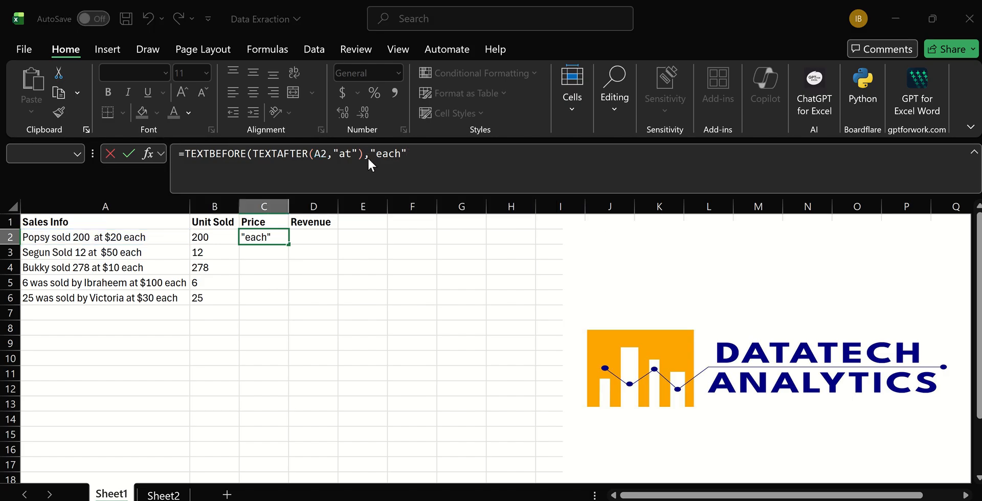
key("Return")
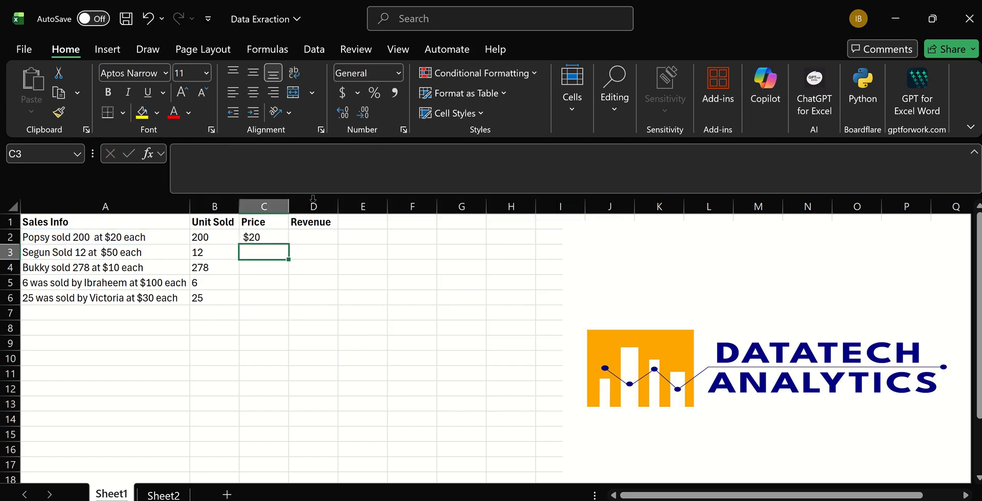
- Enter the formula =B2*C2 in D2 to calculate the revenue from units sold and price
left_click(269, 237)
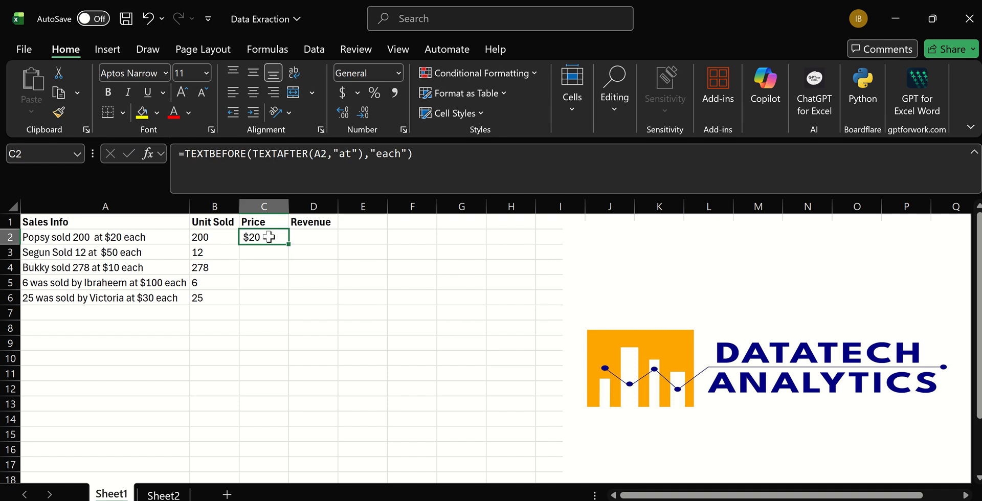
left_click(301, 237)
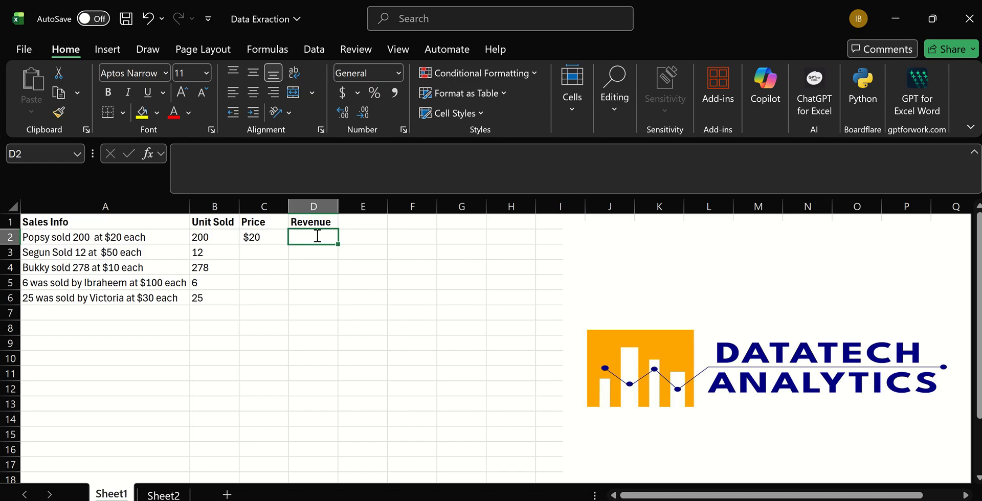
type("=")
left_click(201, 236)
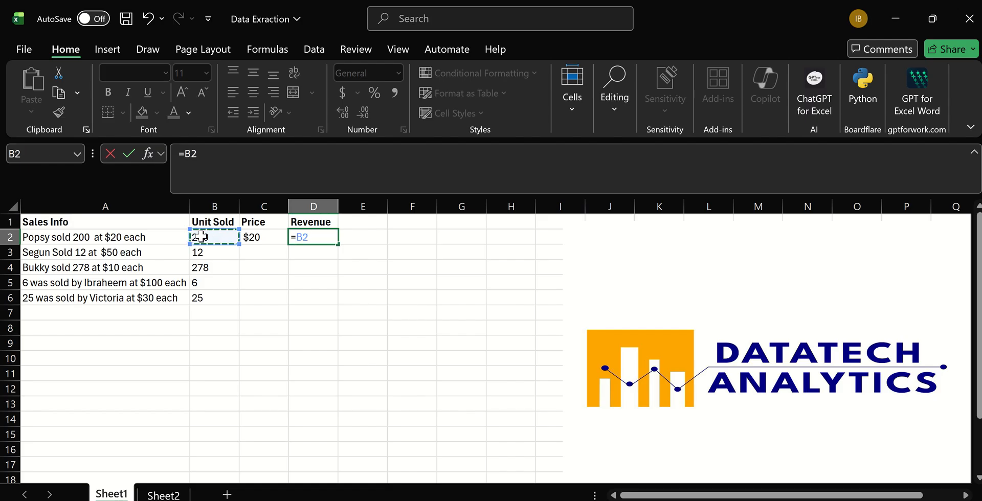
type("*")
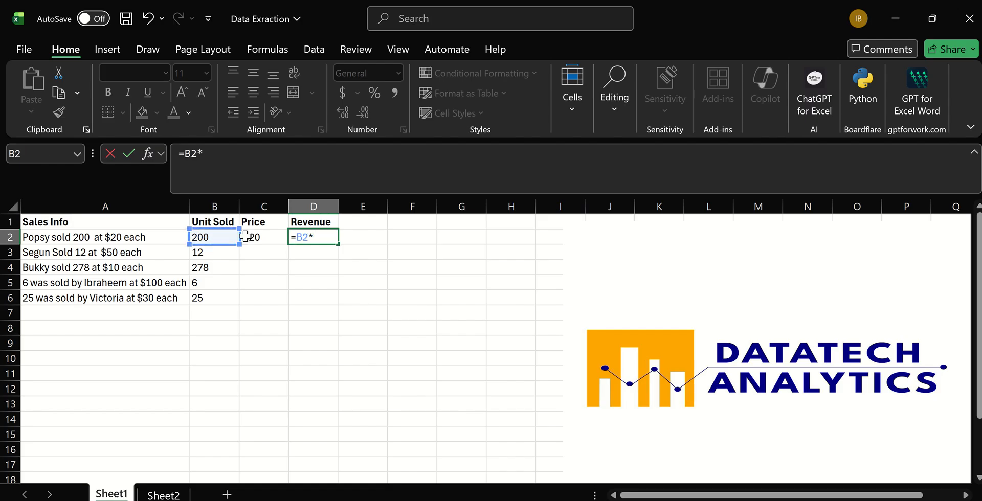
left_click(264, 236)
key("Return")
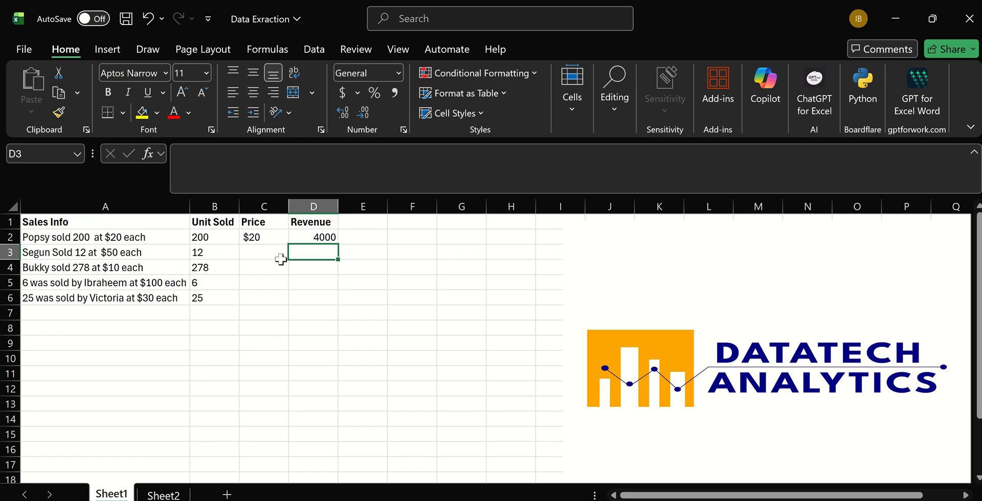
- Fill the Price formula in C2 and the Revenue formula in D2 down through row 6
left_click(267, 238)
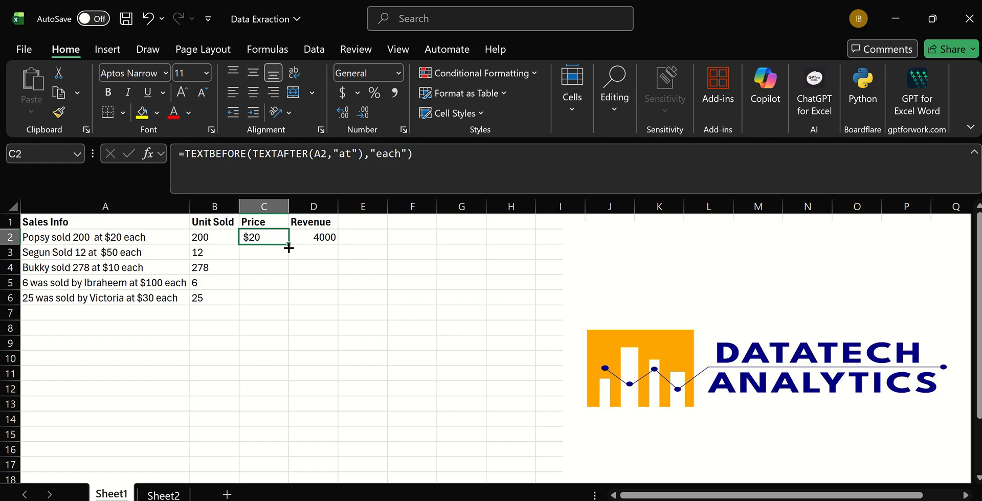
double_click(288, 248)
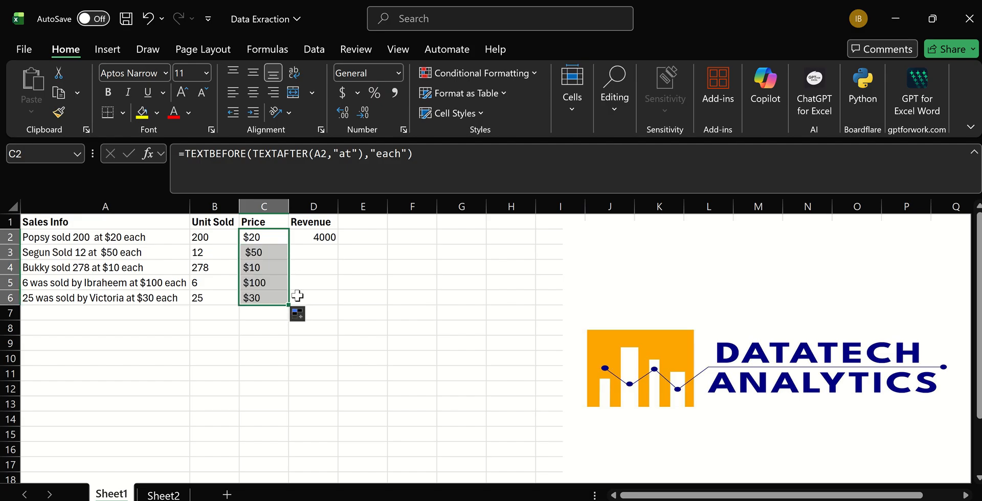
left_click(328, 237)
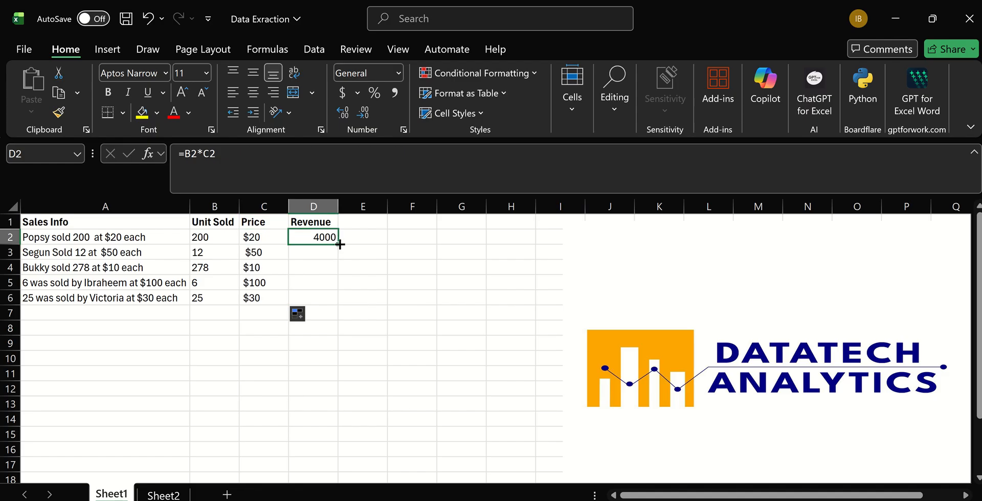
double_click(337, 244)
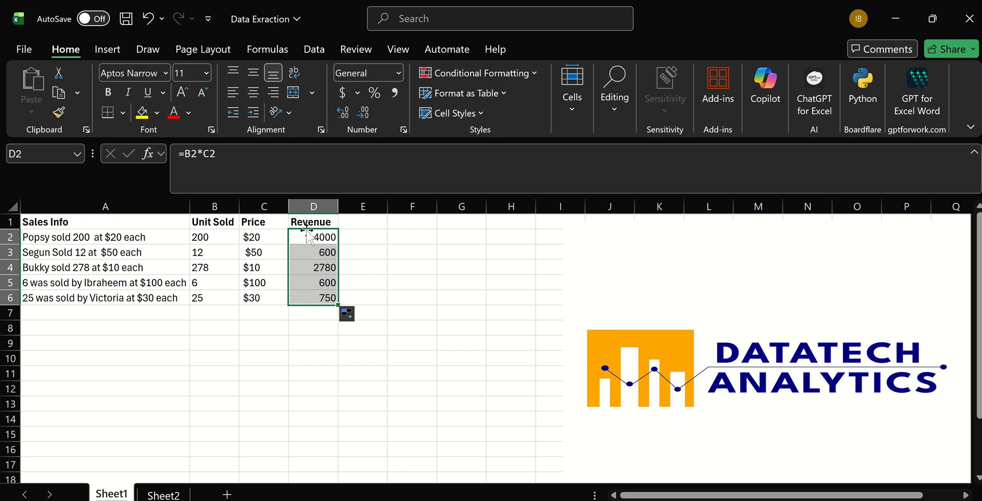
- Format the Revenue values in D2:D6 as dollar accounting amounts with no decimal places
left_click(340, 96)
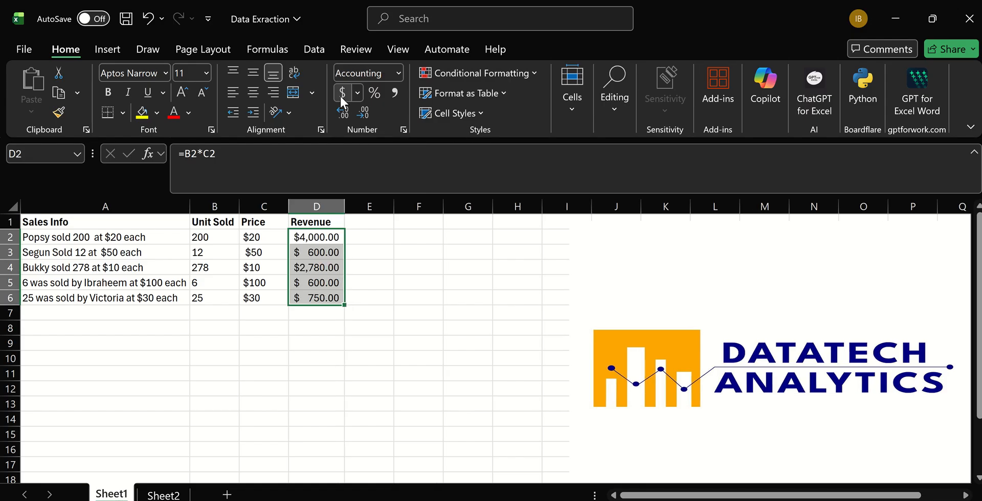
double_click(361, 113)
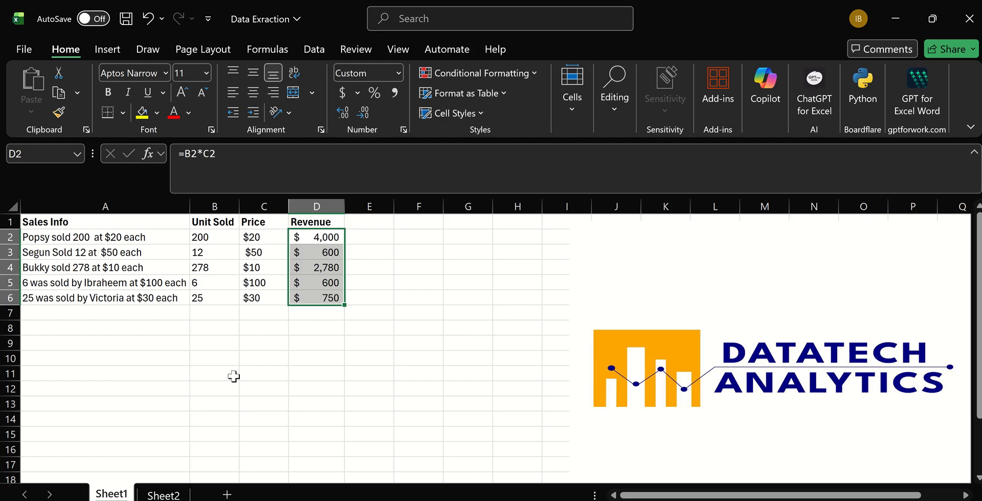
left_click(86, 238)
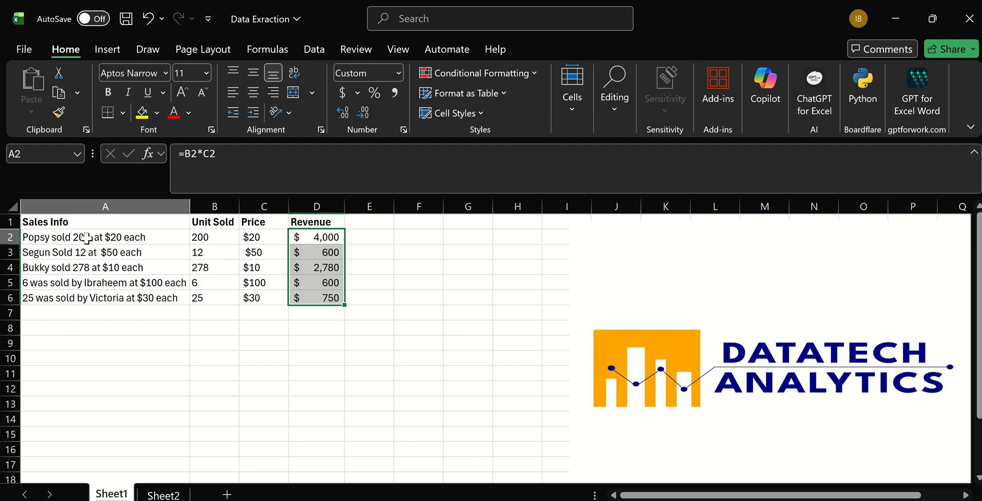
- Change the number of units sold in the A2 sales text to 195
left_click(248, 153)
key("BackSpace")
key("BackSpace")
key("BackSpace")
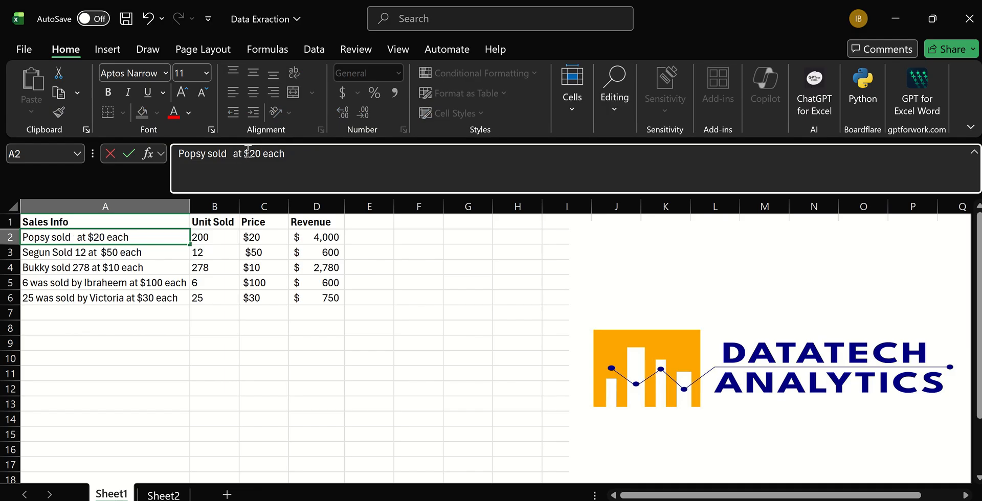
type("1")
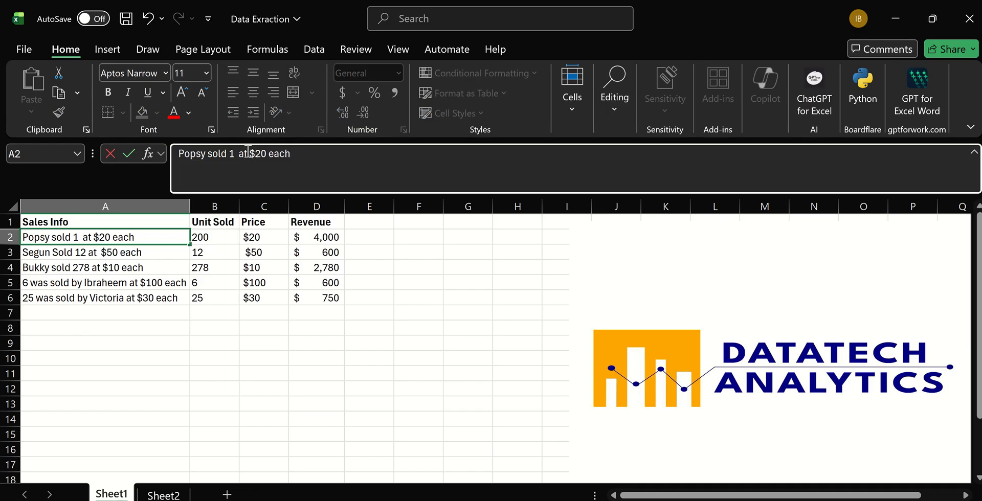
type("95")
key("Return")
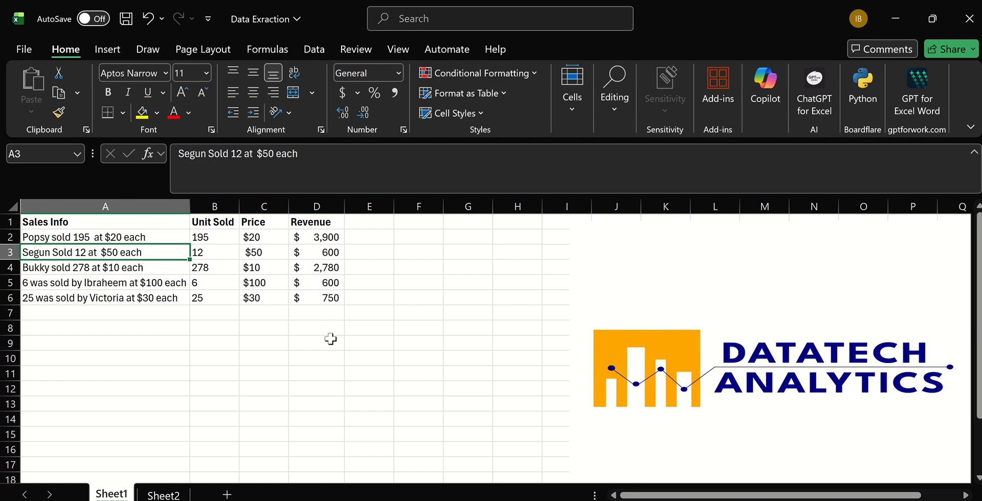
- Total the Revenue column in D7 with =SUM(D2:D6), and open Sheet2
left_click(332, 315)
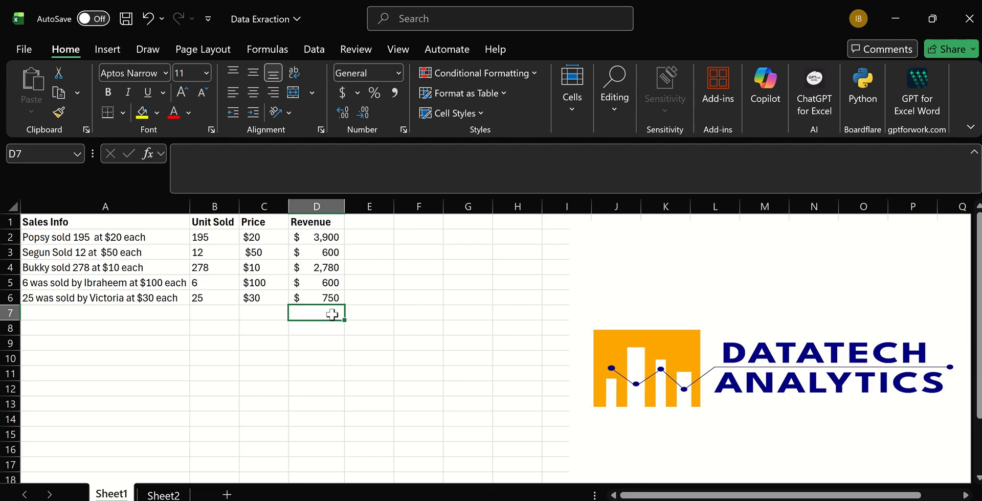
key("alt+equal")
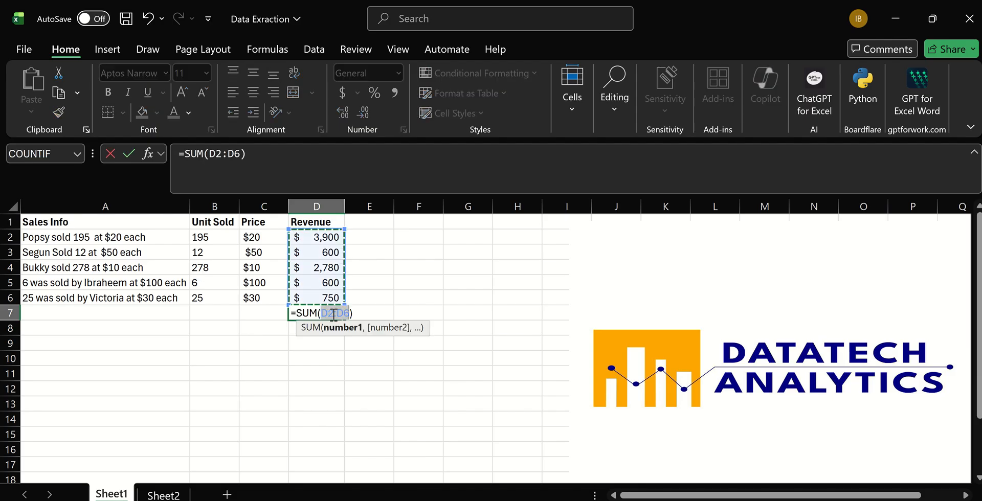
key("Return")
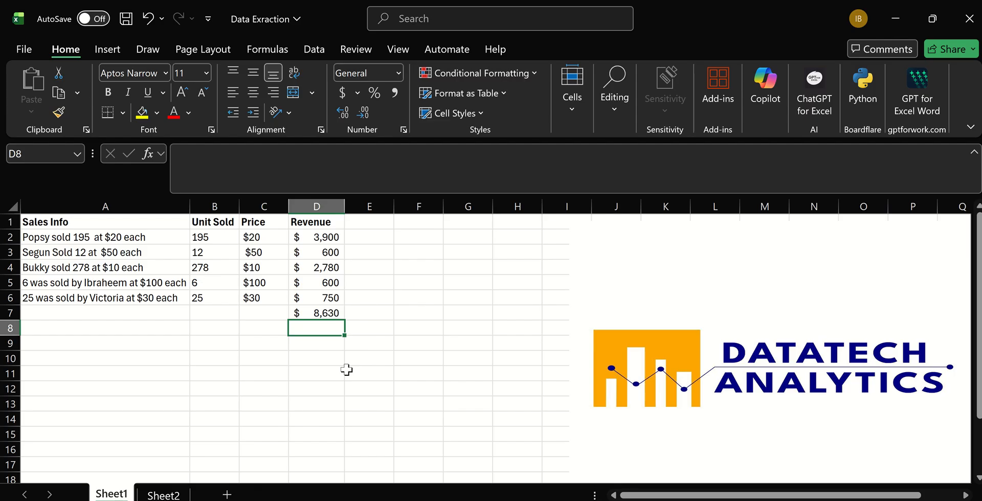
left_click(174, 494)
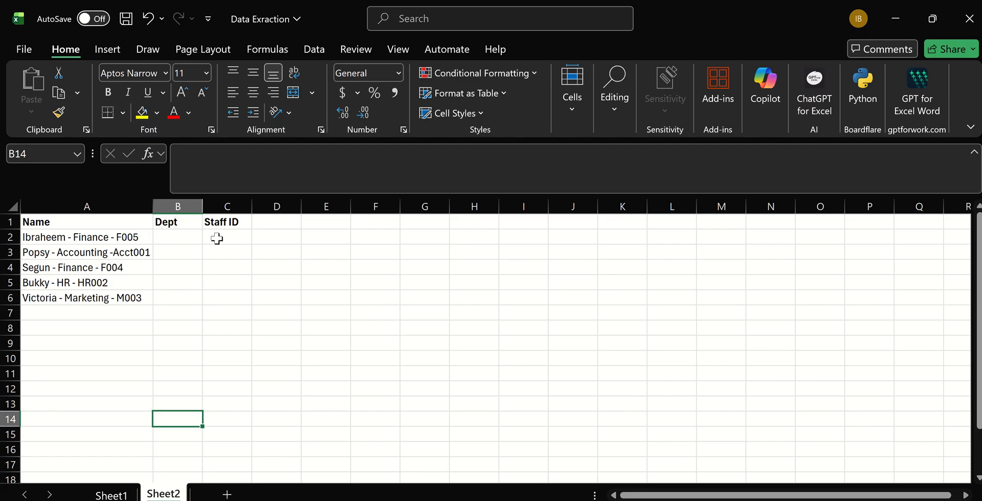
- Enter Finance in B2 and Flash Fill the remaining Dept cells down to row 6
left_click(181, 238)
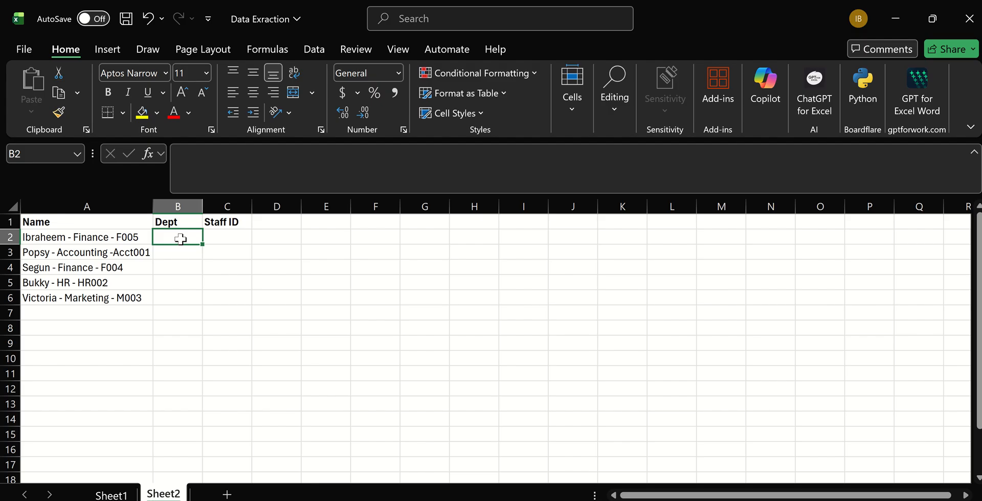
type("F")
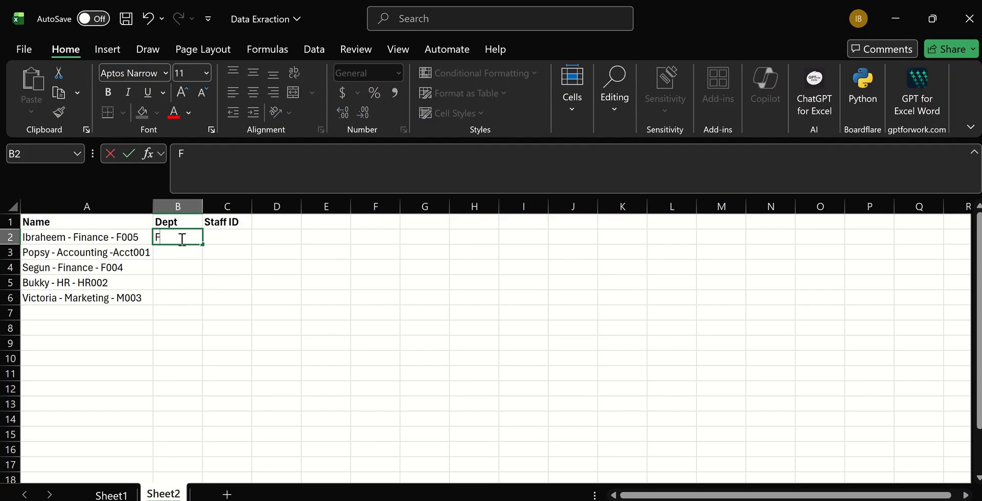
type("inance")
key("Return")
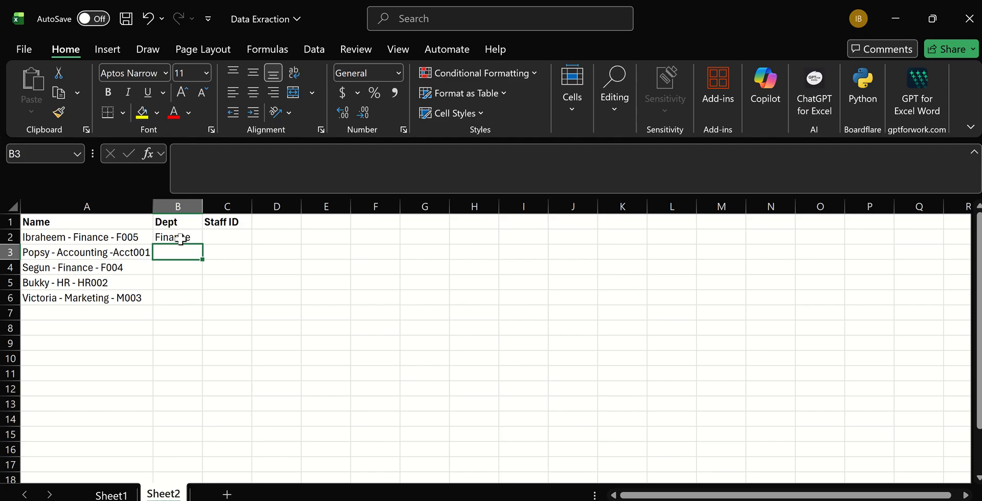
key("ctrl+e")
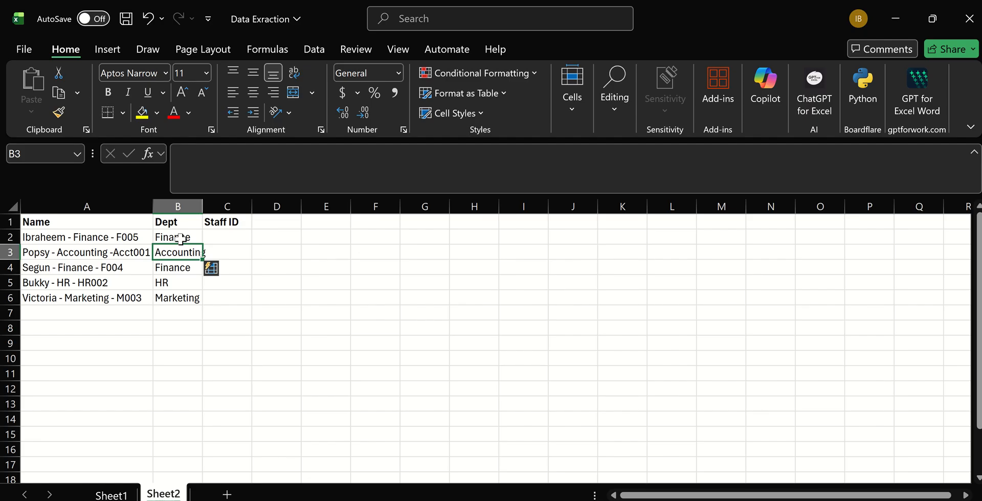
- Undo the Flash Fill in the Dept column and clear cell B2
left_click(180, 239)
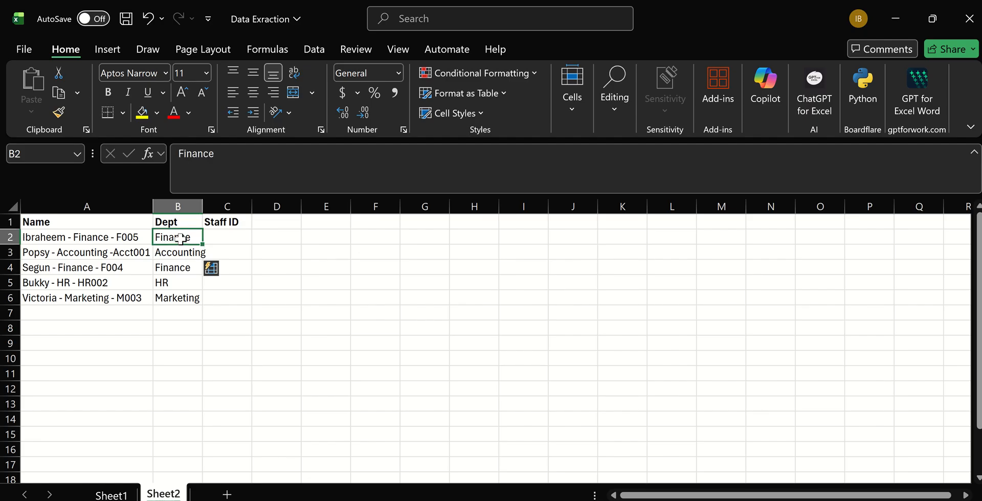
key("ctrl+z")
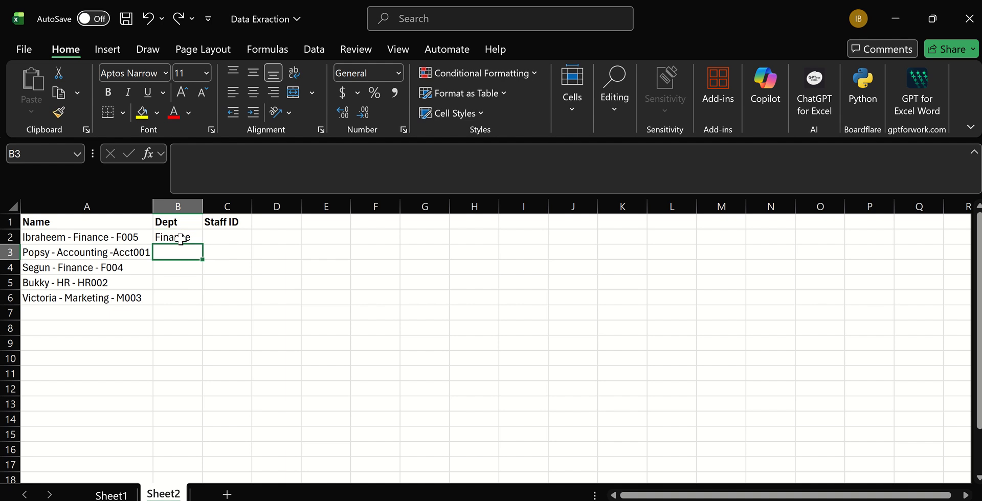
left_click(180, 239)
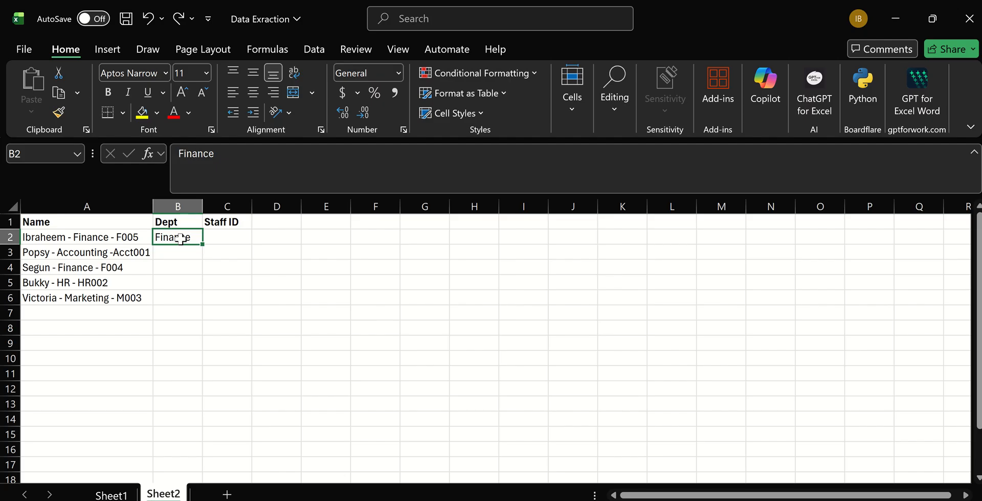
key("BackSpace")
left_click(198, 295)
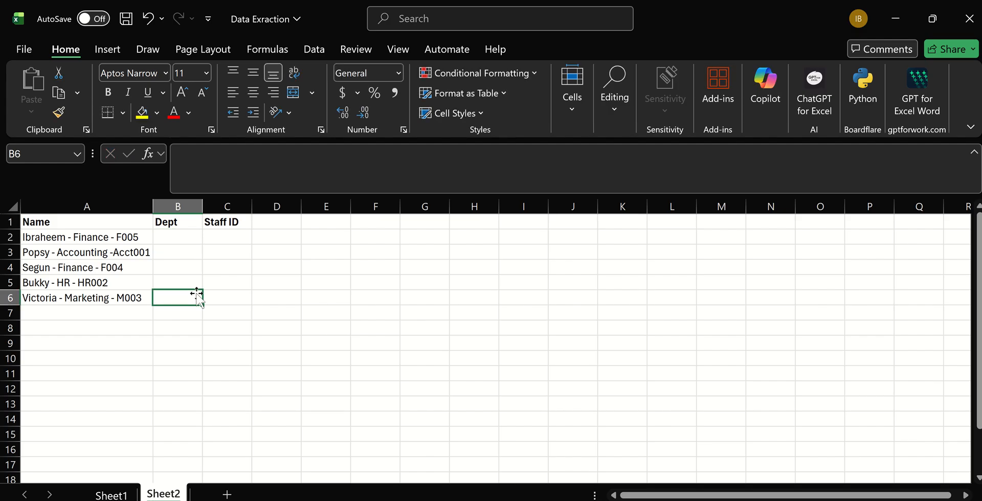
- Enter the formula =TEXTAFTER(A2,"-") in B2 and fit column B's width to its contents
left_click(178, 234)
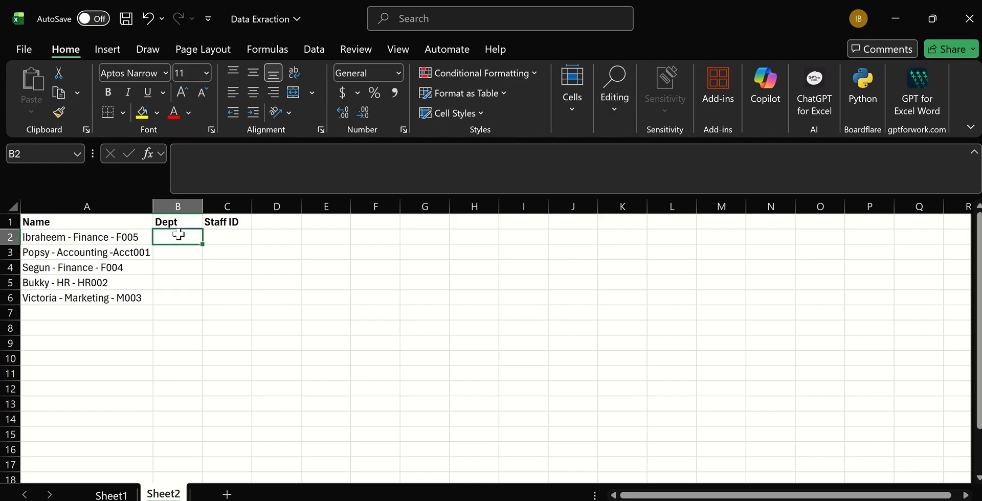
type("=")
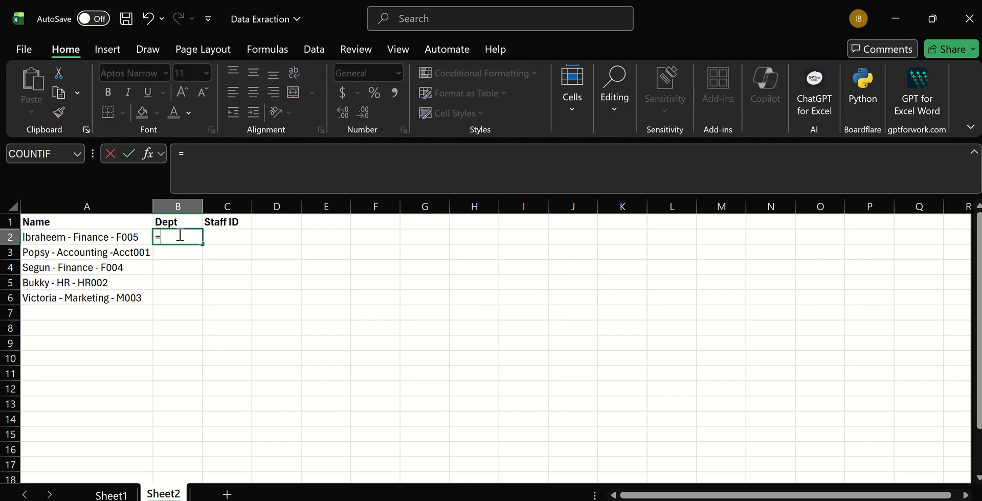
type("te")
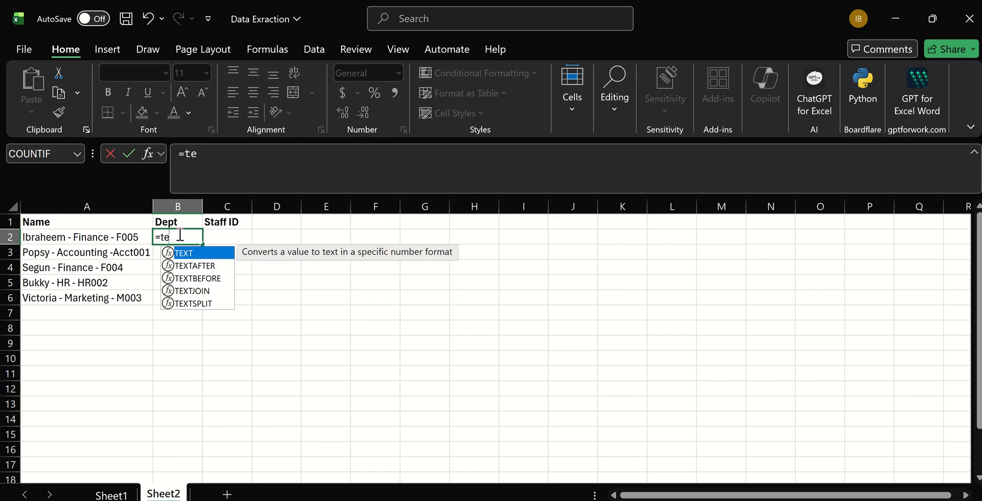
type("x")
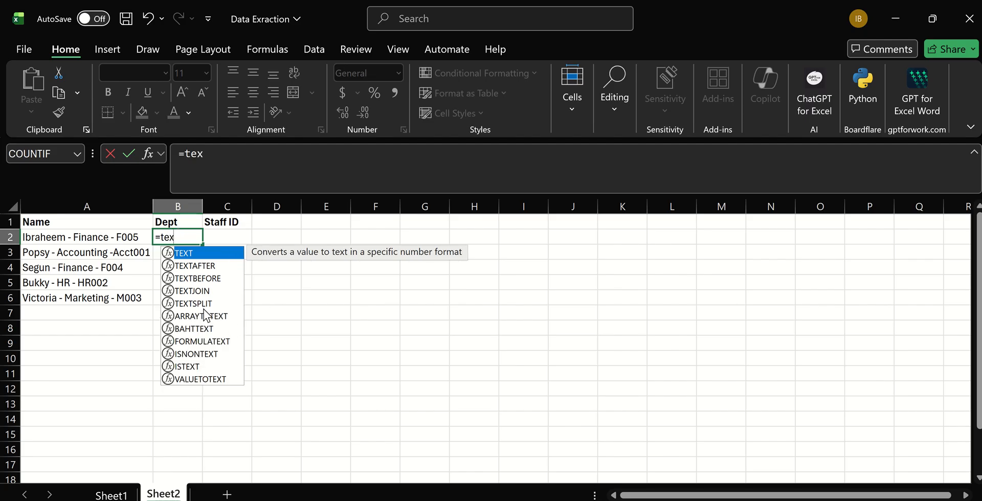
double_click(202, 266)
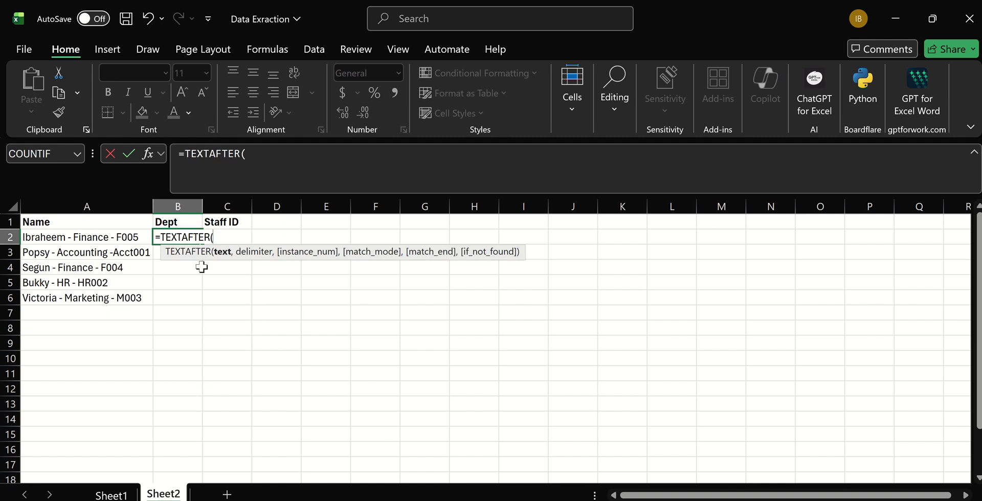
left_click(116, 239)
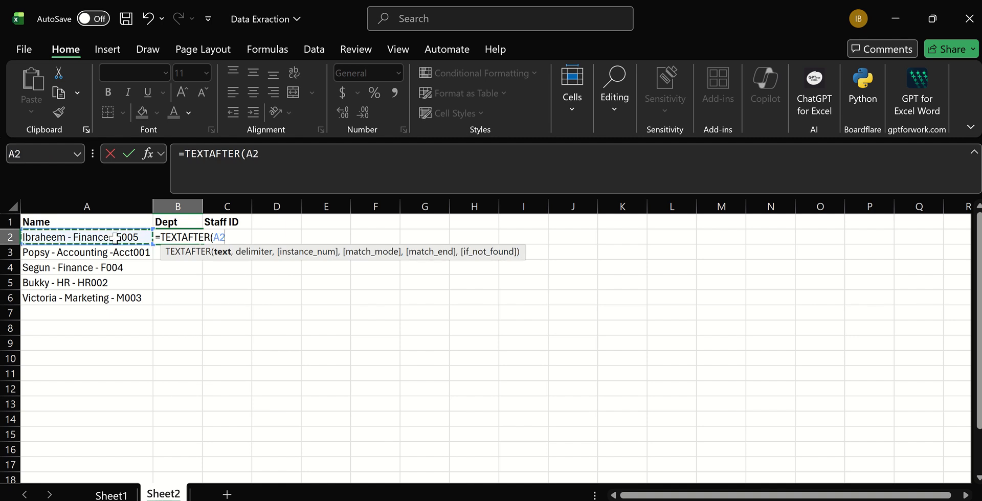
type(",")
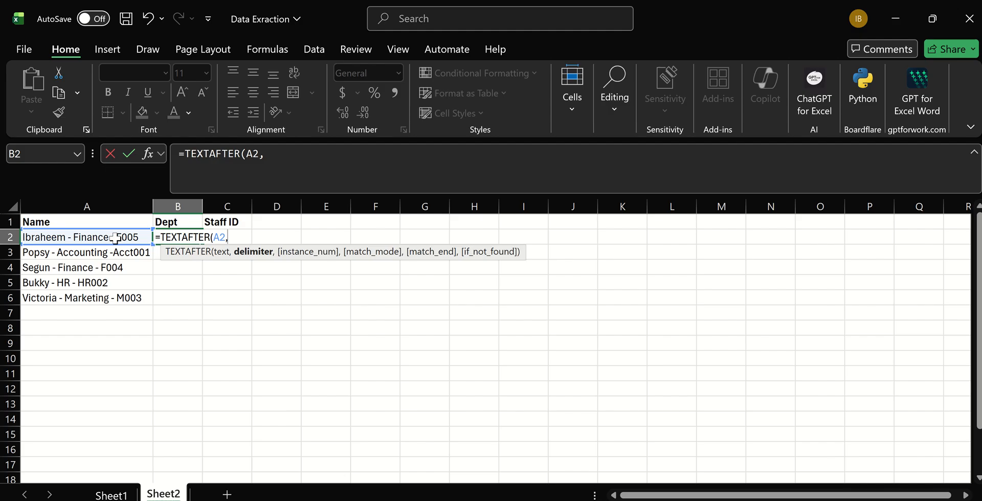
type("\"-\"")
key("Return")
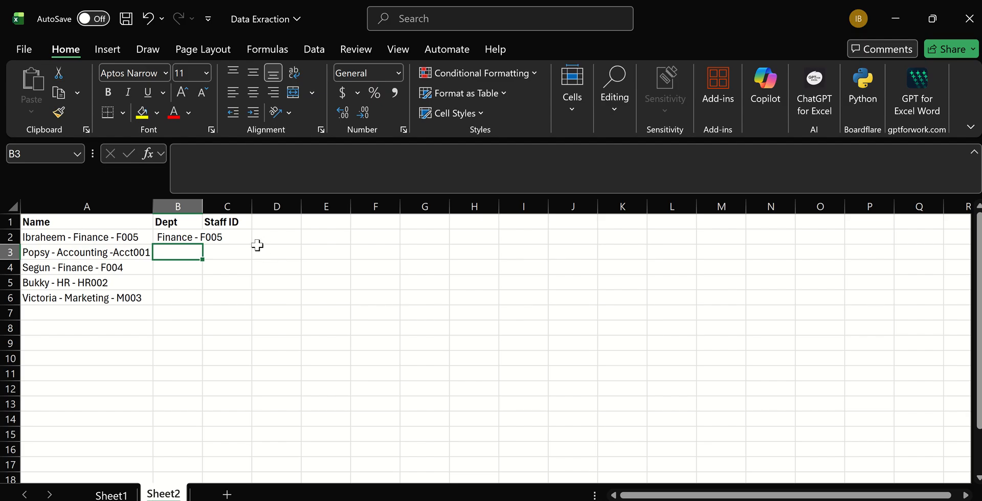
double_click(204, 208)
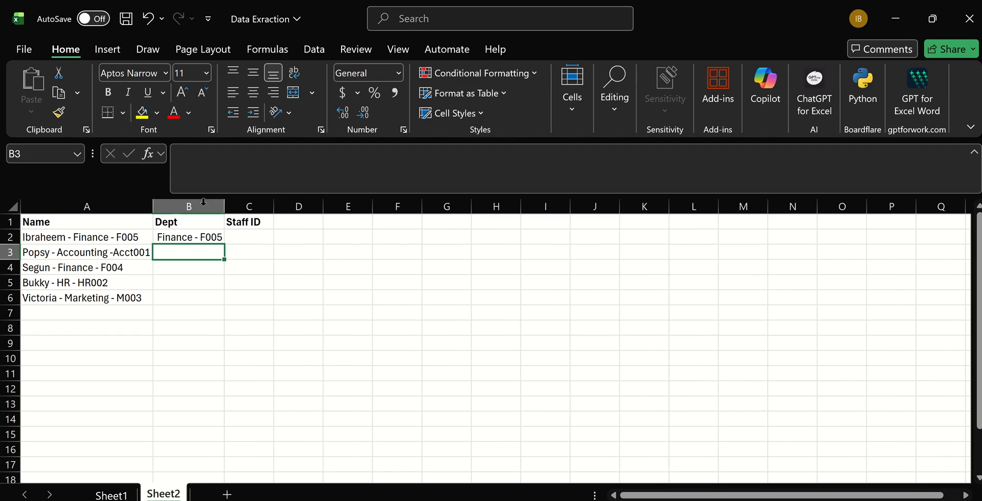
- Add the instance number 1 to the B2 formula, giving =TEXTAFTER(A2,"-",1)
left_click(191, 239)
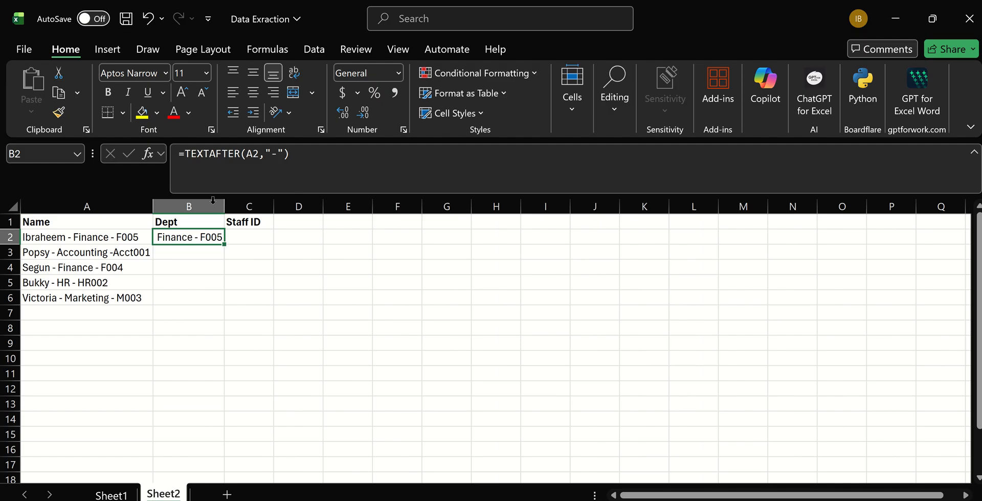
left_click(285, 153)
type(",")
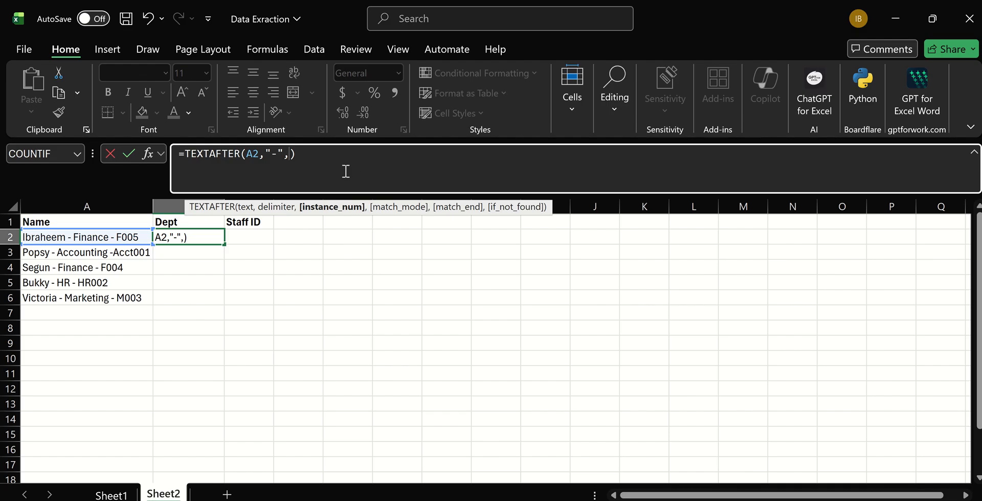
type("1")
key("Return")
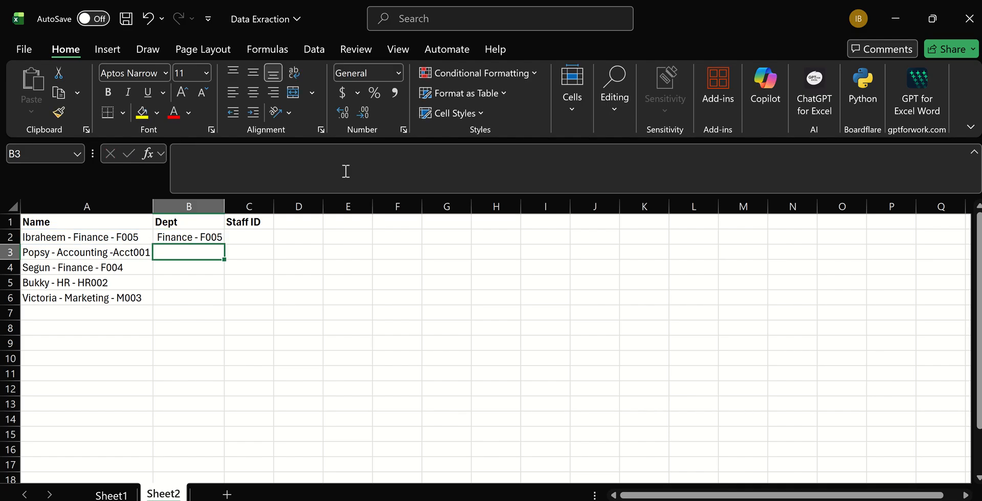
left_click(205, 237)
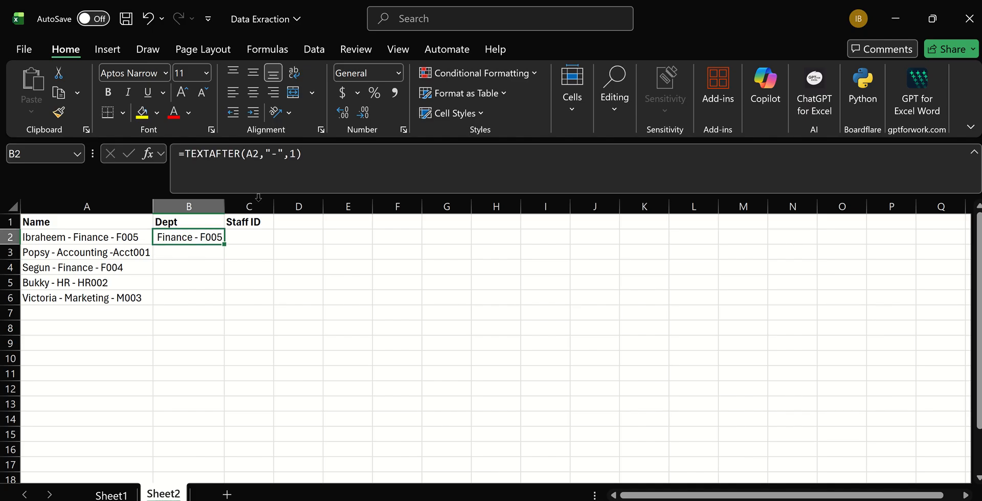
left_click(295, 155)
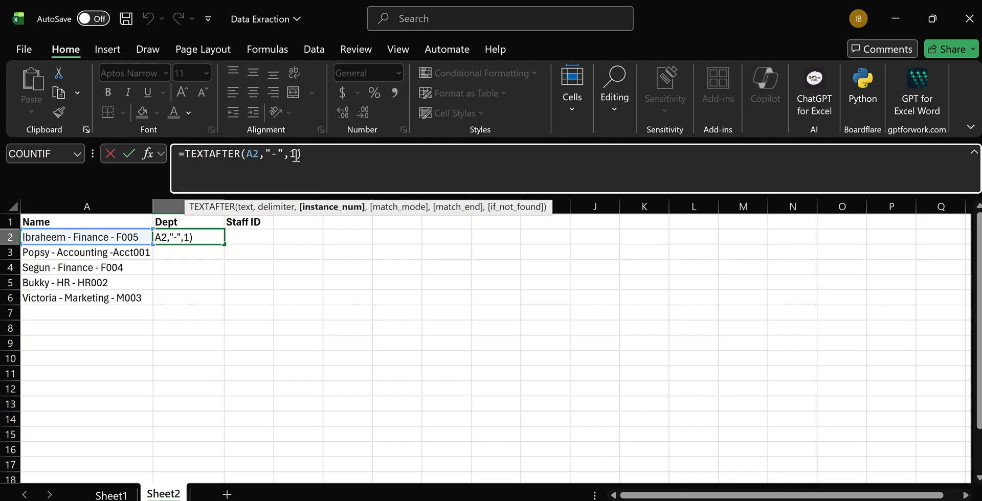
key("BackSpace")
type(",")
key("BackSpace")
type("1")
key("Return")
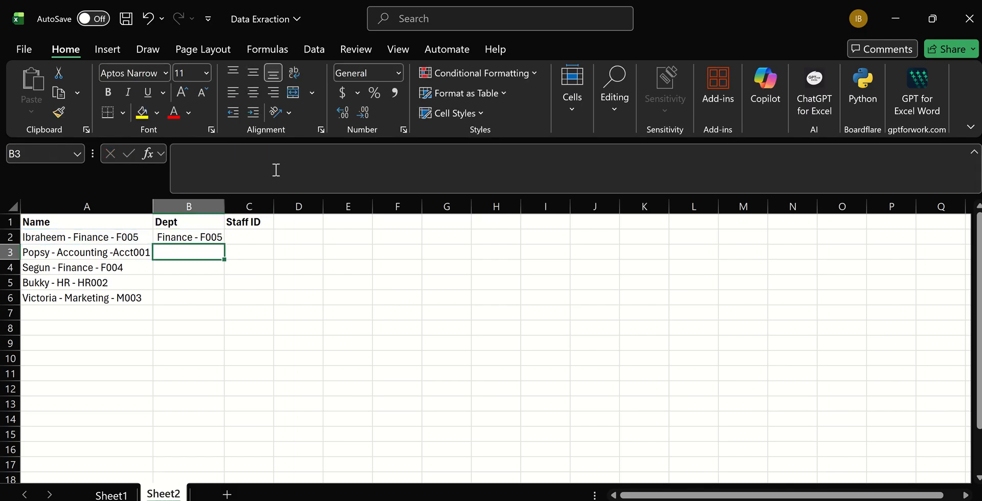
- Re-enter the delimiter "-" and instance number 1 in the B2 formula, giving =TEXTAFTER(A2,"-",1)
left_click(196, 237)
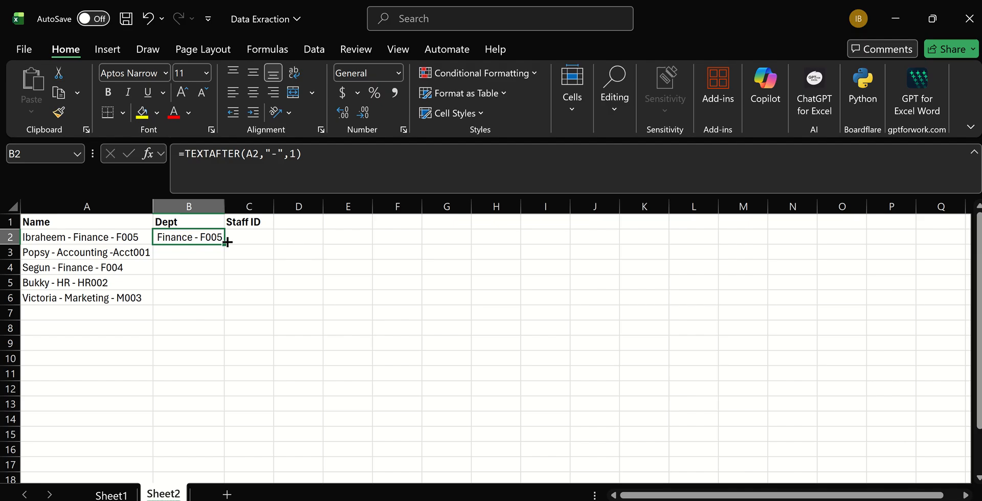
left_click(309, 155)
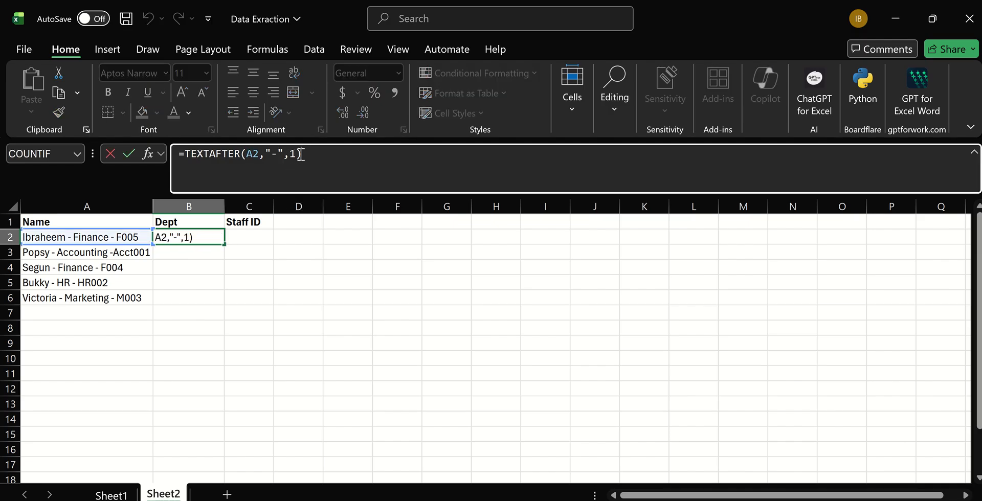
left_click(297, 153)
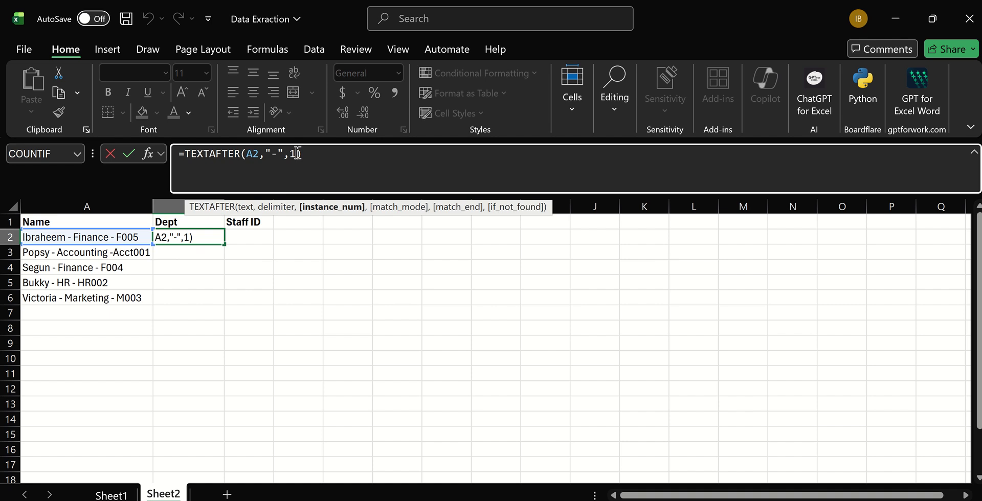
key("BackSpace")
key("BackSpace")
key("BackSpace")
key("BackSpace")
key("BackSpace")
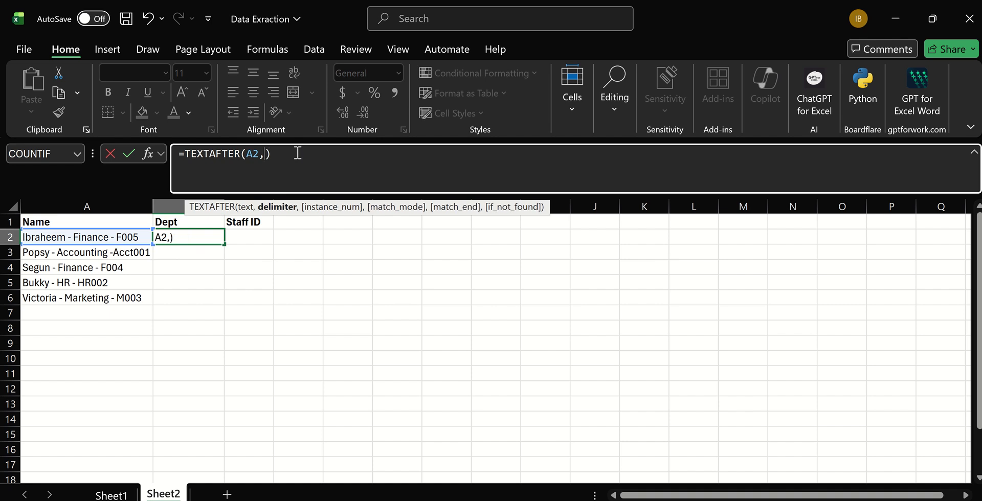
type(",")
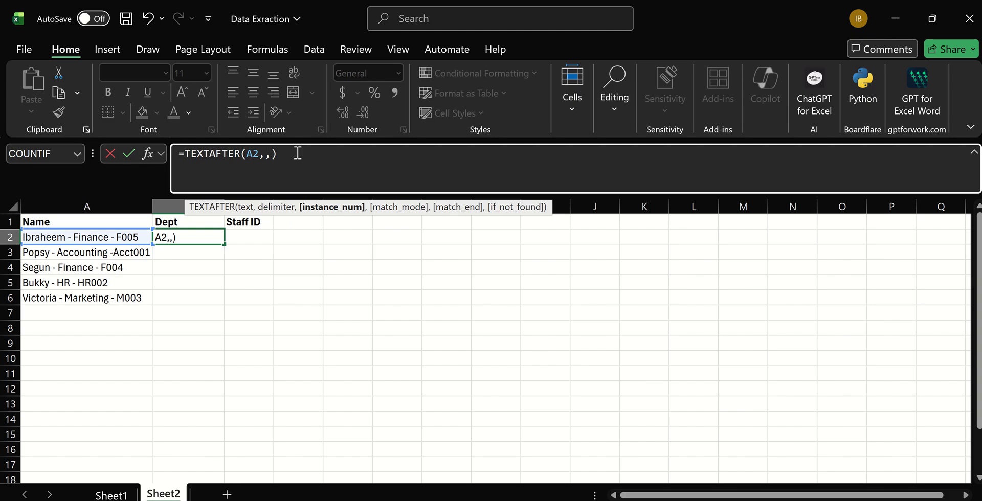
key("BackSpace")
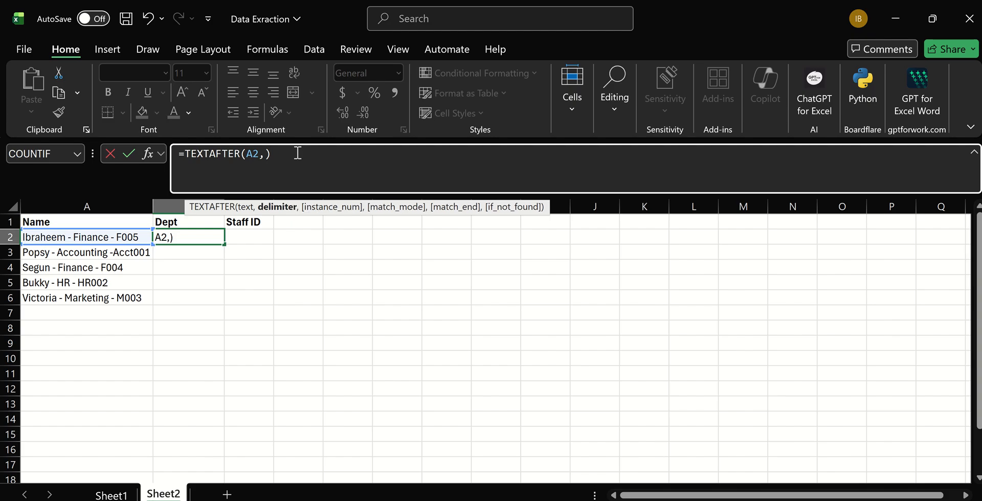
type("\"-\",")
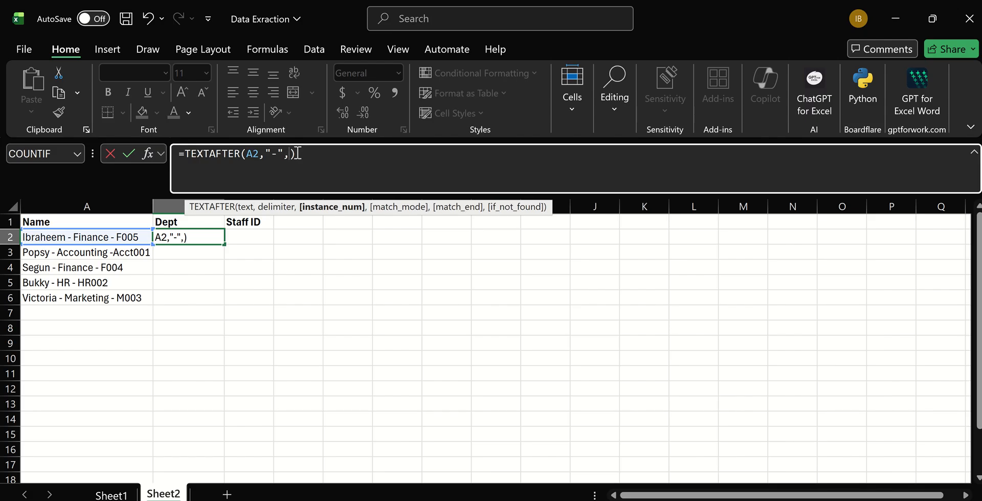
type("1")
key("Return")
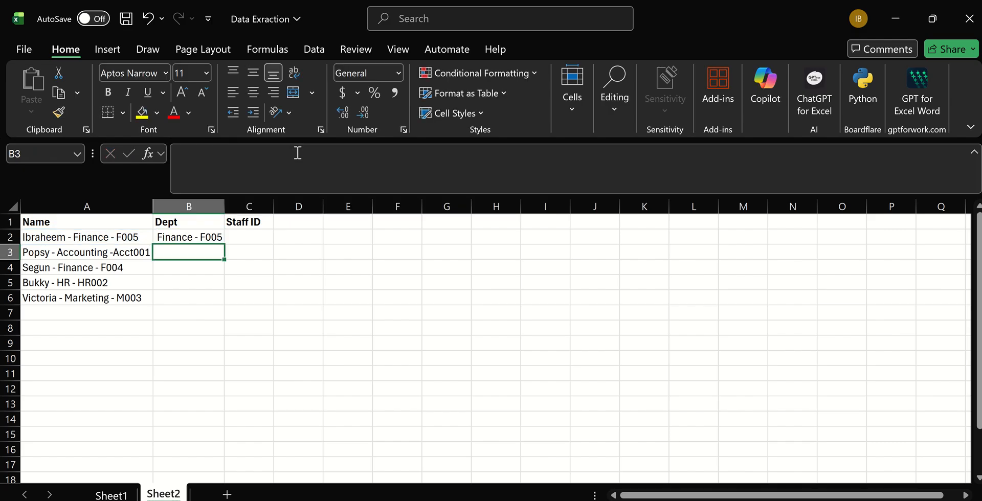
- Try instance number 0 in the B2 formula, giving =TEXTAFTER(A2,"-",0)
left_click(206, 238)
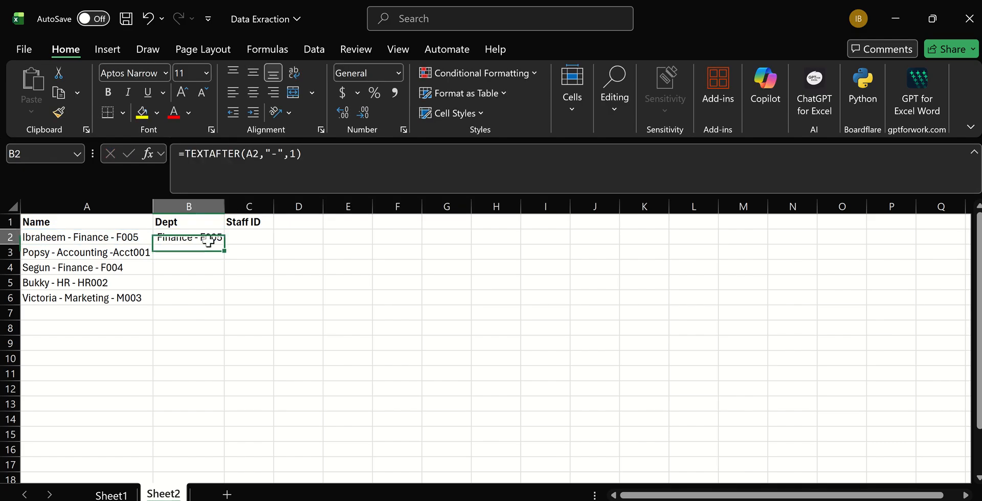
left_click(295, 154)
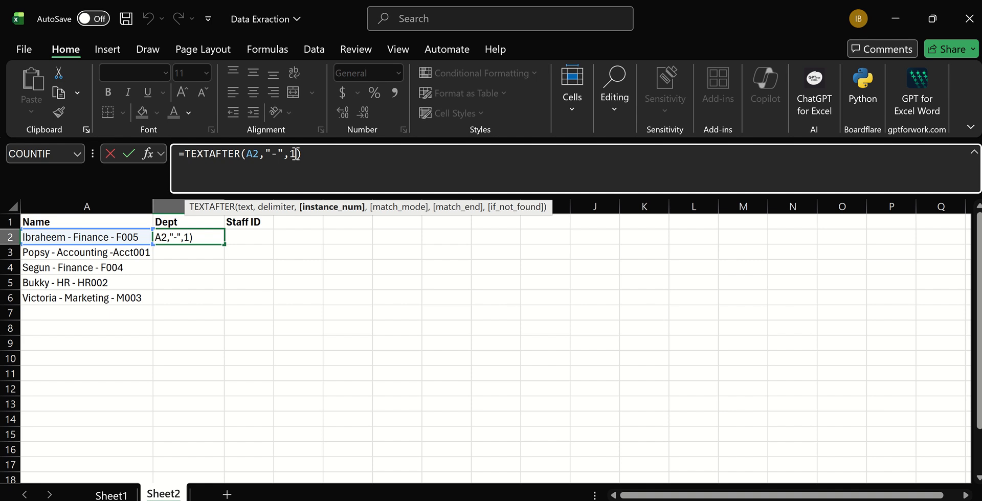
key("BackSpace")
type("0")
key("Return")
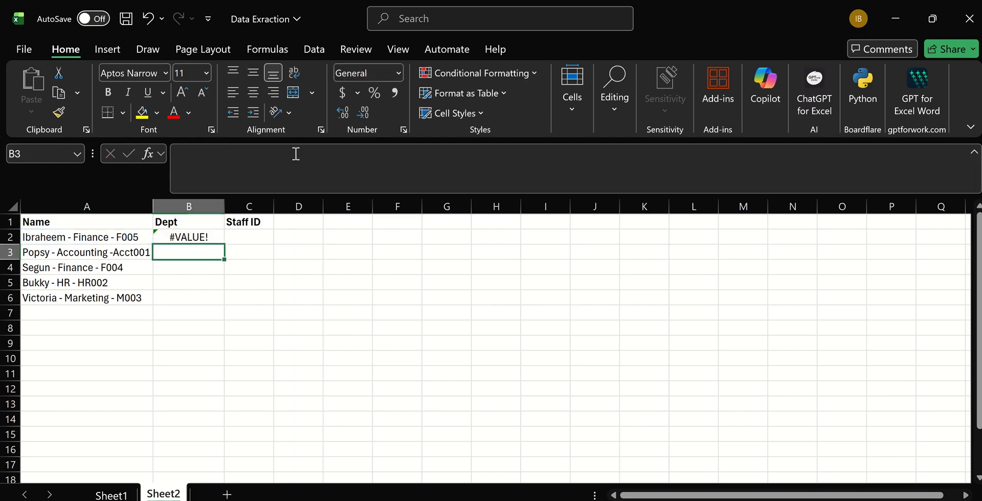
- Try instance number 2 in the B2 formula, giving =TEXTAFTER(A2,"-",2)
left_click(197, 235)
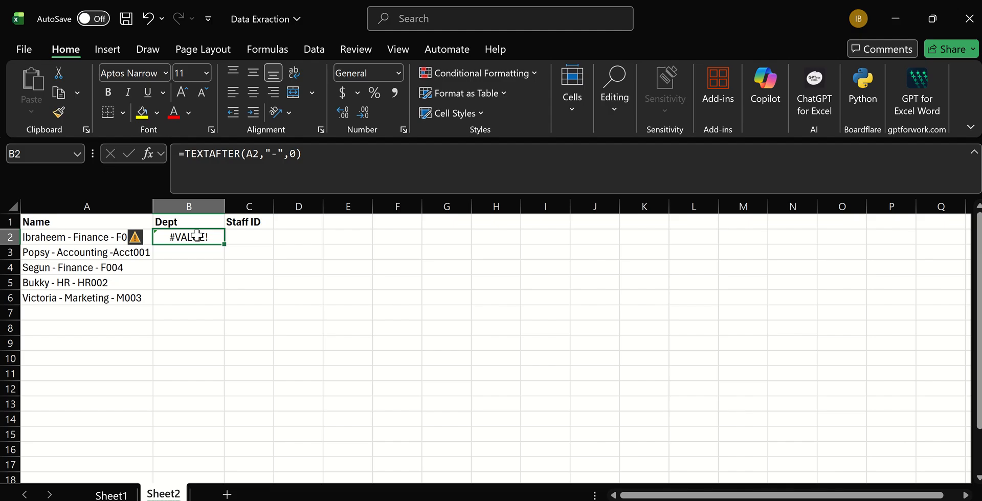
left_click(297, 151)
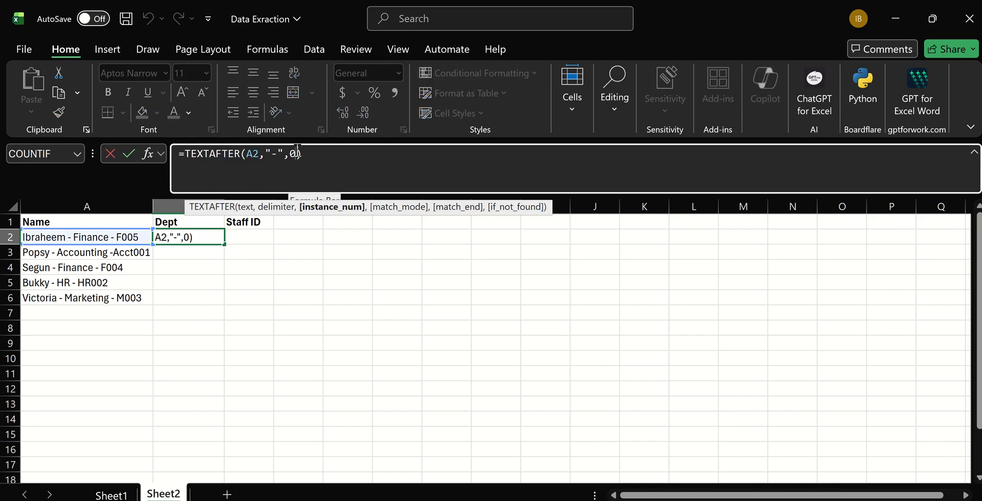
key("BackSpace")
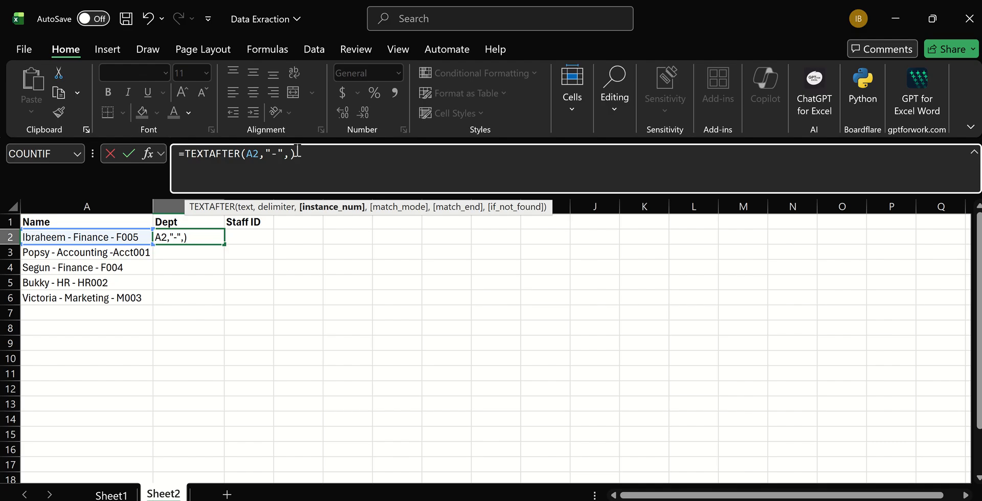
type("1")
key("BackSpace")
type("2")
key("Return")
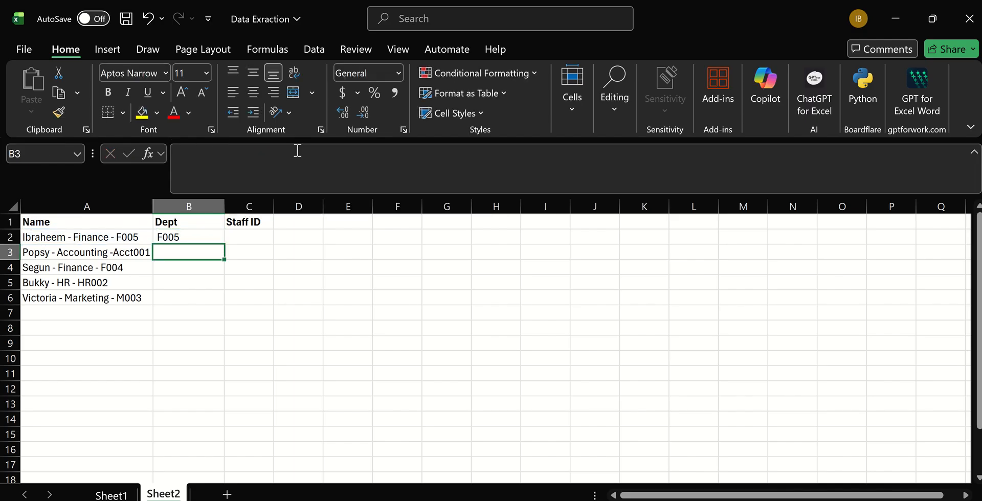
- Set the instance number in the B2 TEXTAFTER formula back to 1
left_click(178, 237)
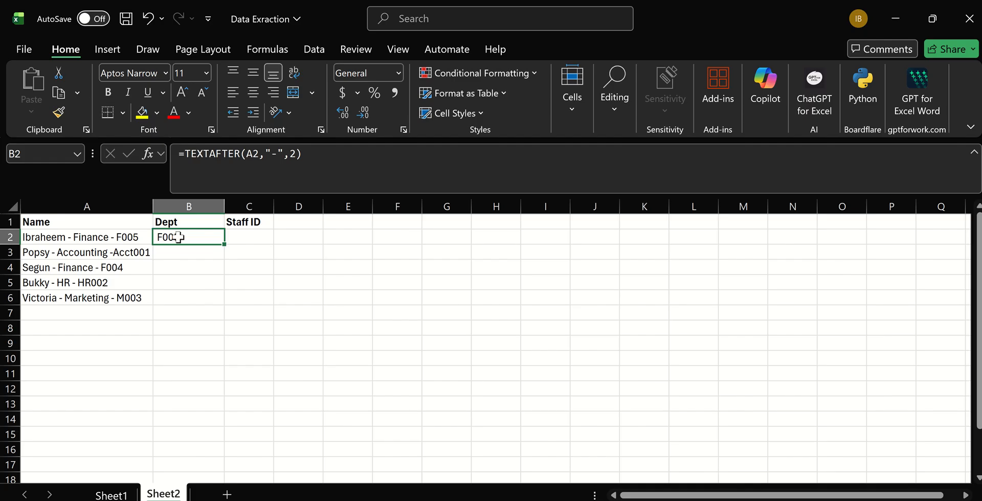
left_click(298, 155)
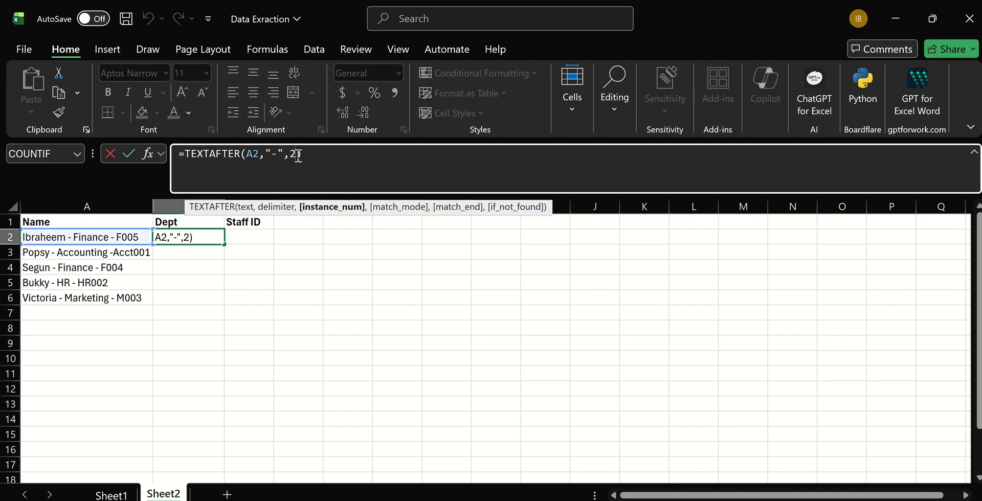
key("BackSpace")
type("1")
key("Return")
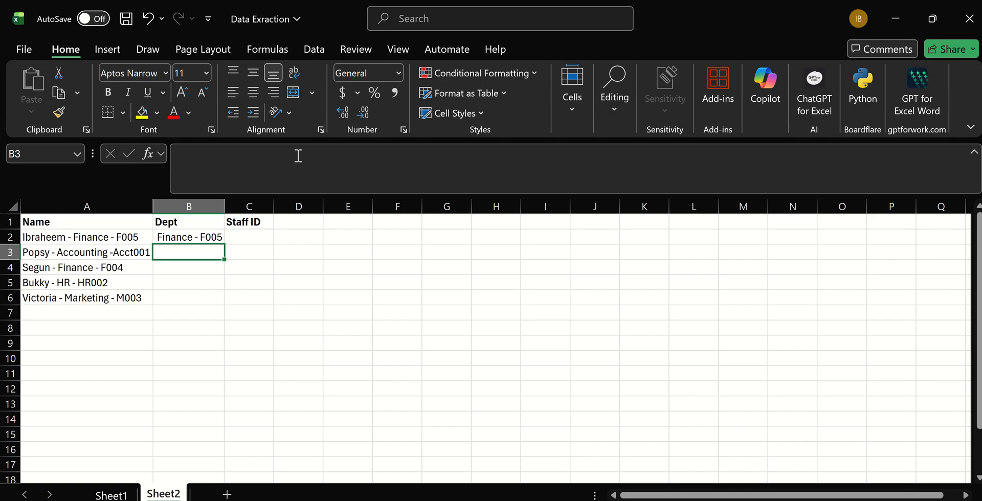
- Wrap the B2 formula in TEXTBEFORE with delimiter "-", giving =TEXTBEFORE(TEXTAFTER(A2,"-",1),"-"), and accept the suggested correction
left_click(211, 240)
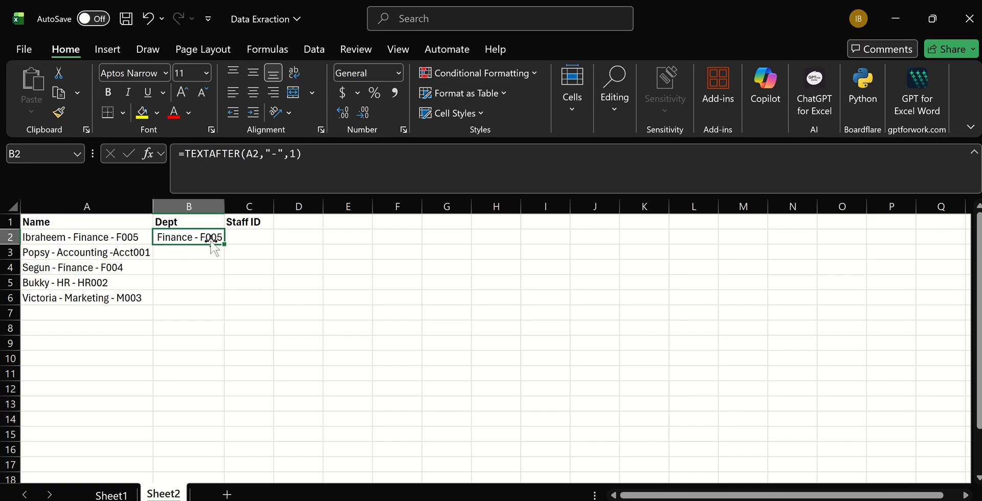
left_click(187, 151)
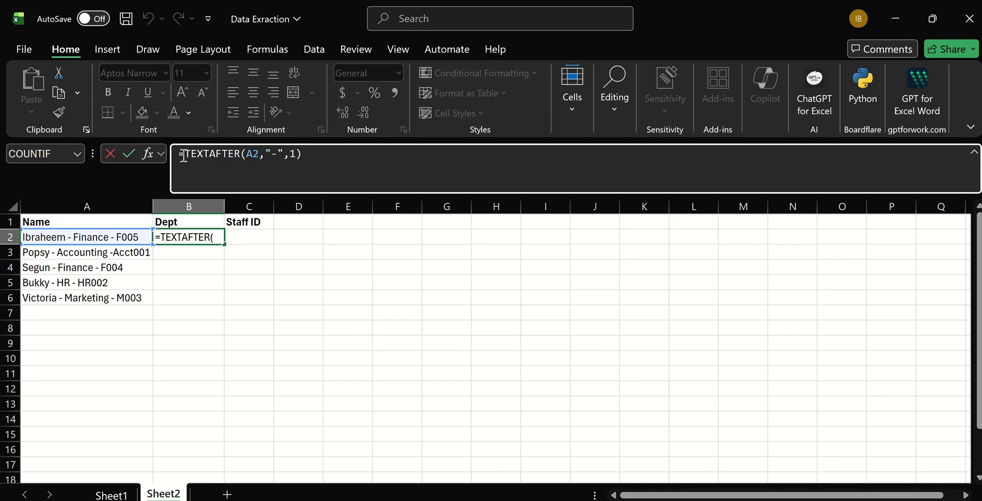
type("tex")
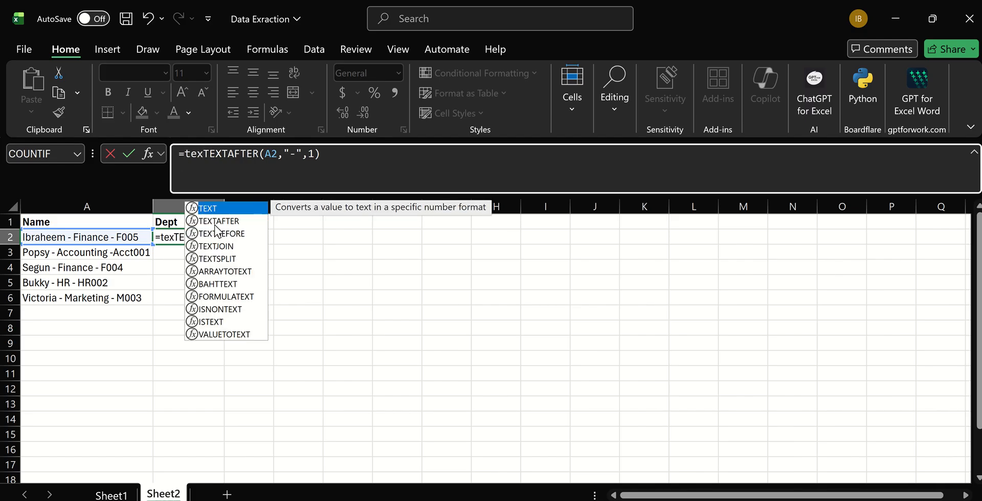
double_click(220, 234)
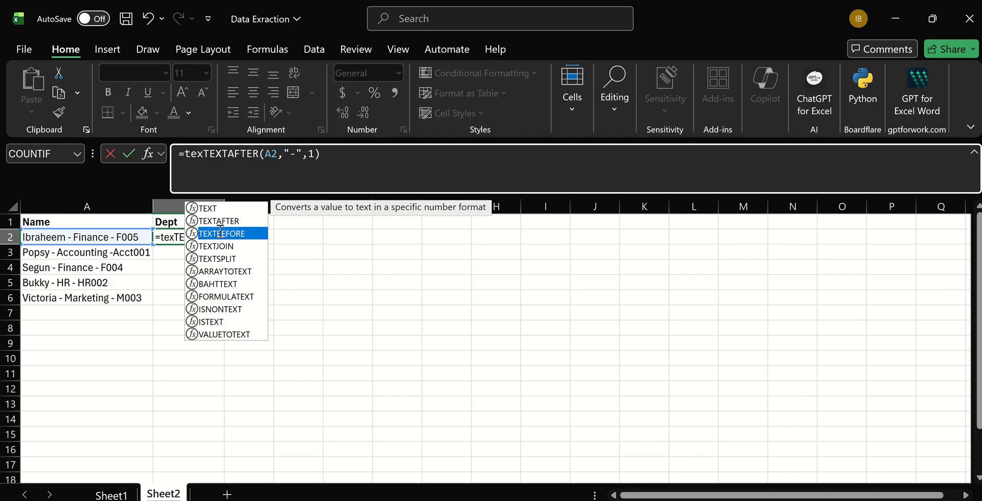
left_click(380, 154)
type(",")
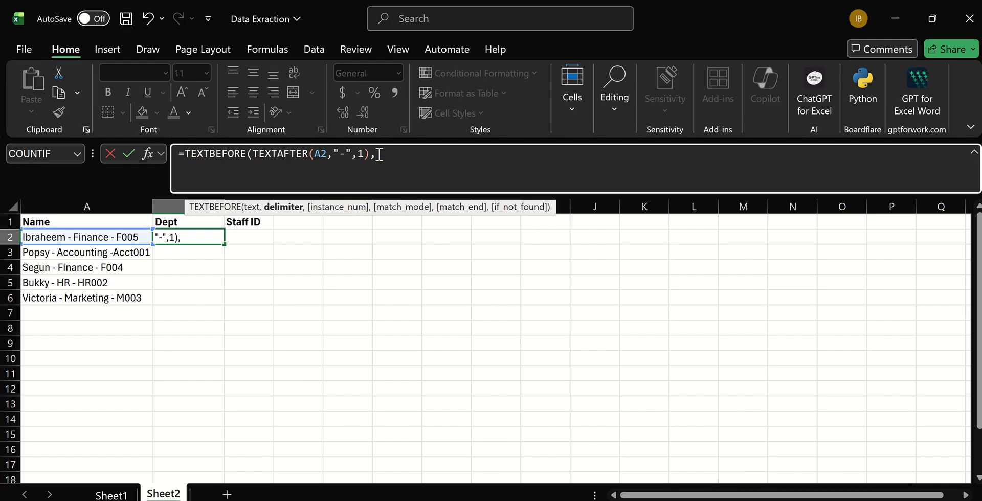
type("\"-")
key("Return")
key("Return")
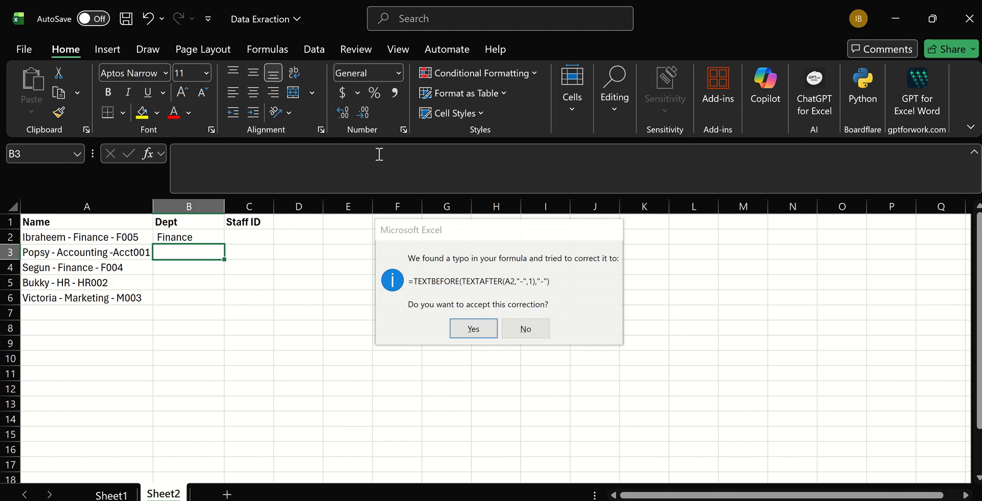
- Remove the instance number from the B2 formula, giving =TEXTBEFORE(TEXTAFTER(A2,"-"),"-"), and fill it down the Dept column to B6
left_click(200, 237)
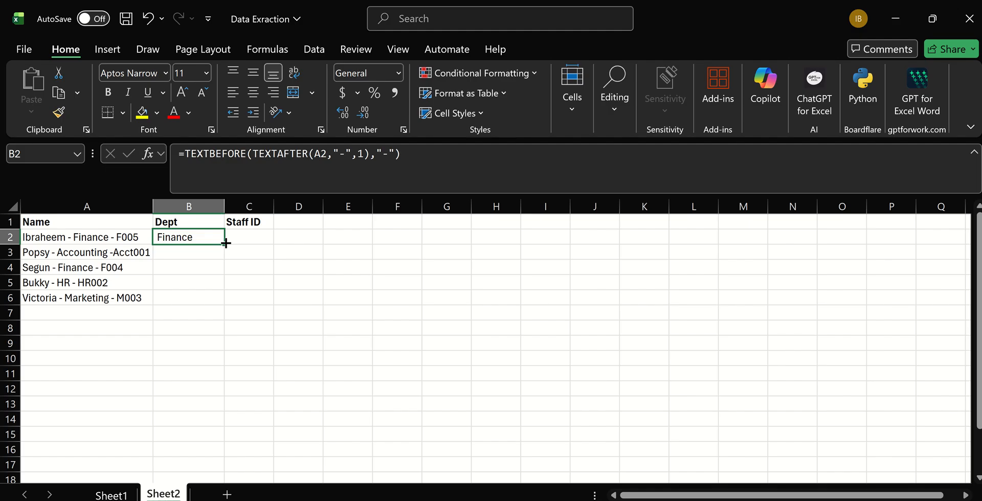
left_click(363, 153)
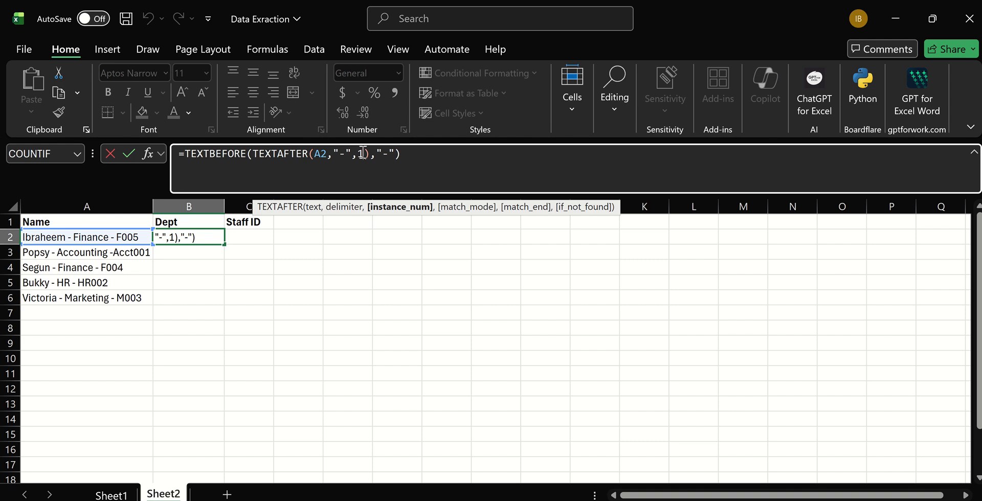
key("BackSpace")
key("BackSpace")
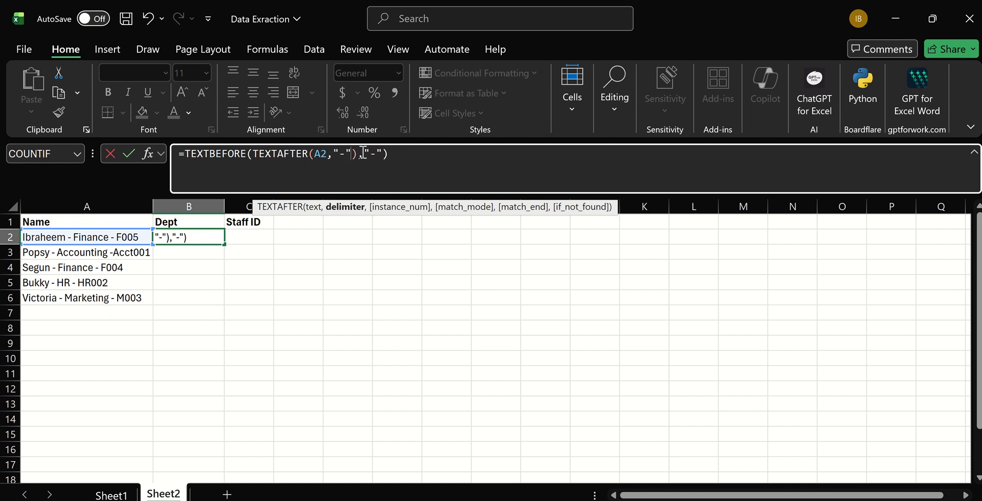
key("Return")
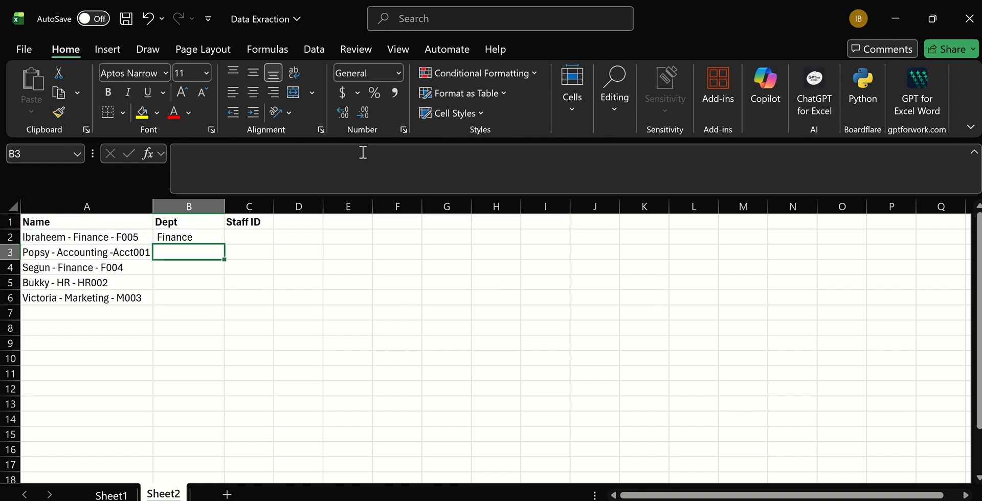
left_click(208, 238)
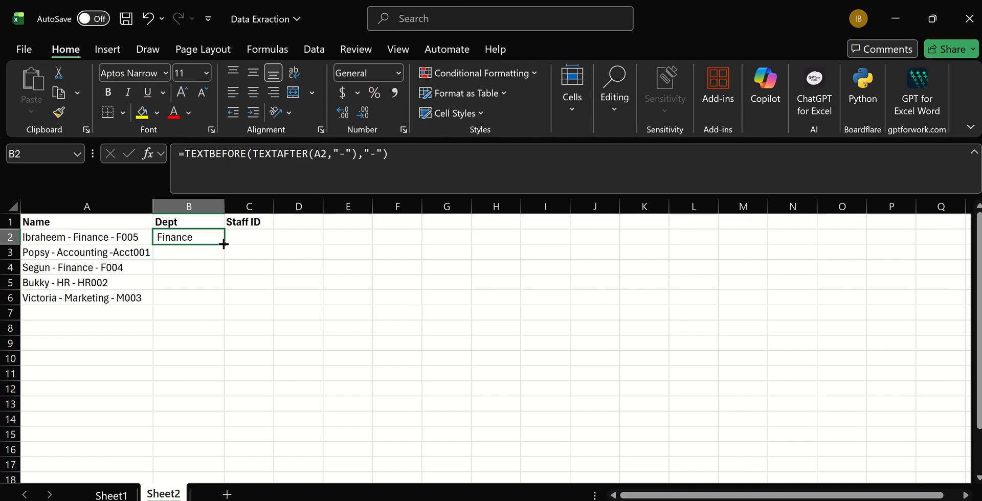
double_click(223, 244)
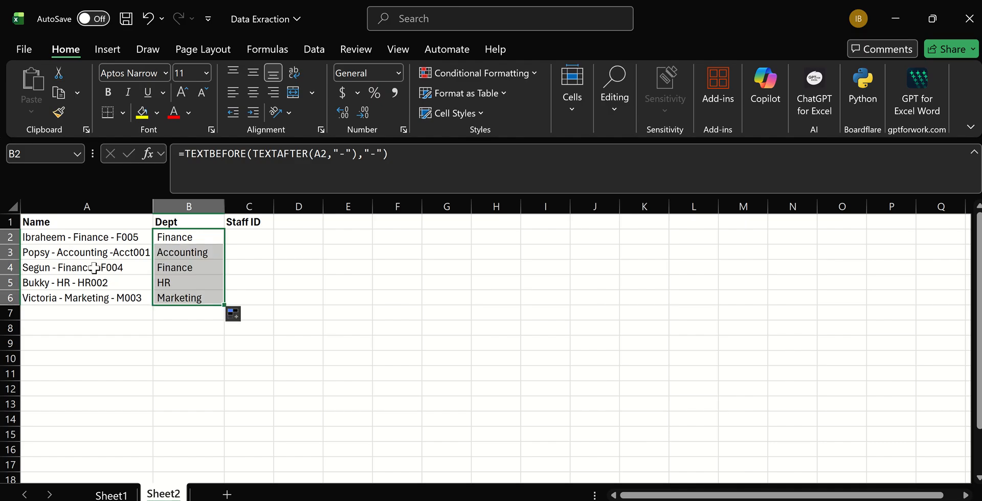
- Enter =TEXTAFTER(A2,"-",2) in C2 and fill it down the Staff ID column to C6
left_click(248, 236)
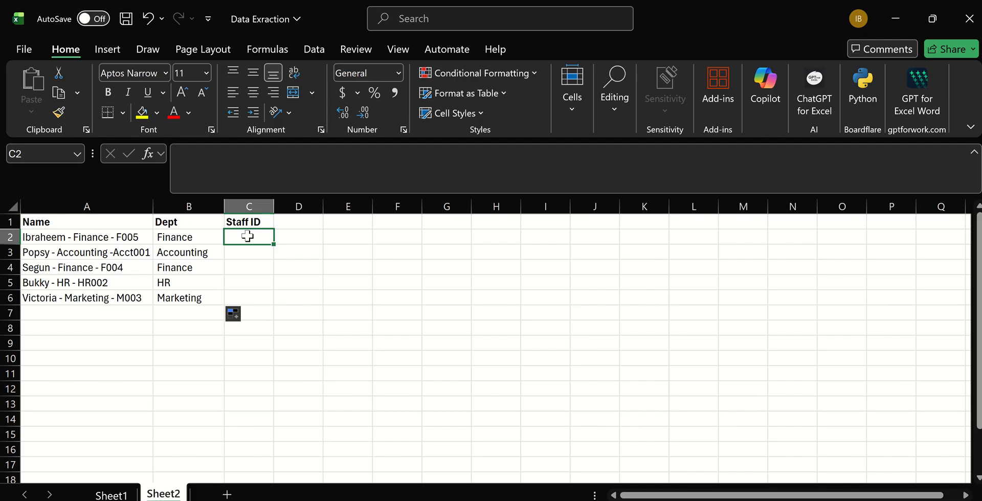
type("=")
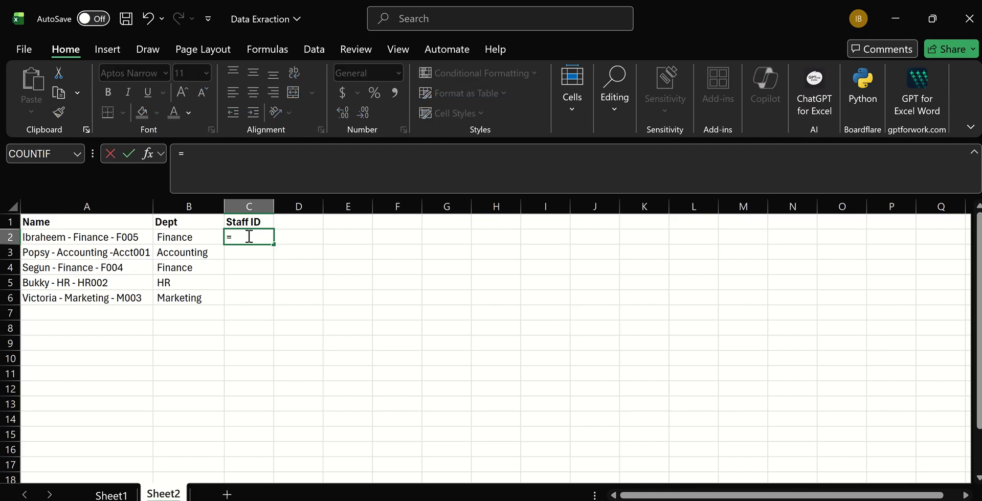
type("tex")
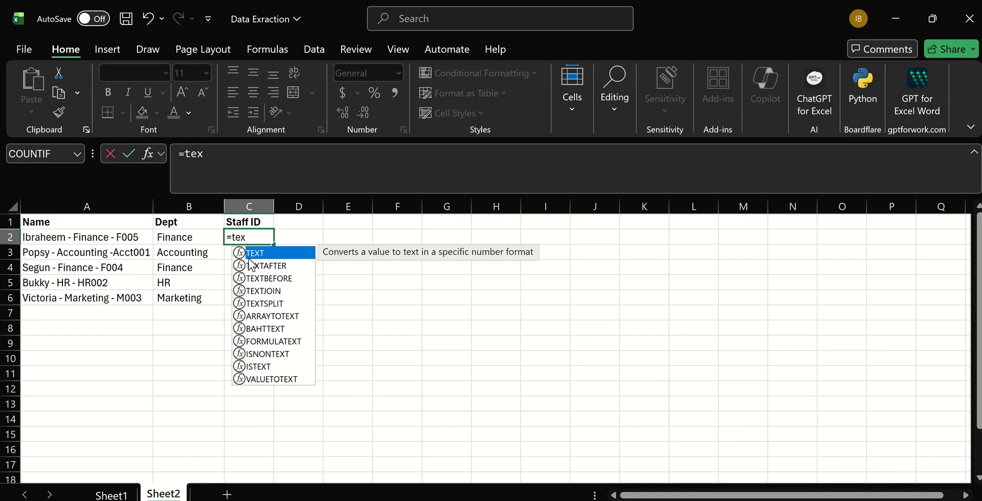
double_click(264, 266)
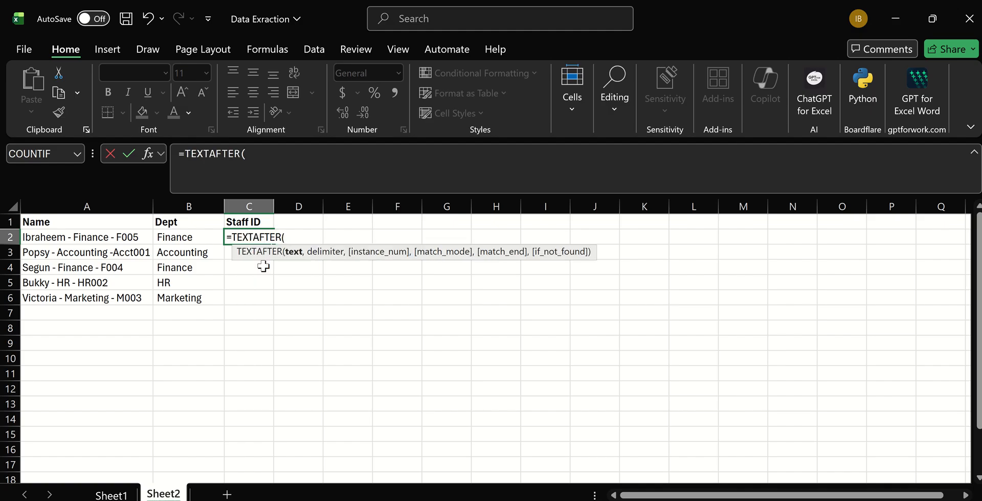
left_click(116, 237)
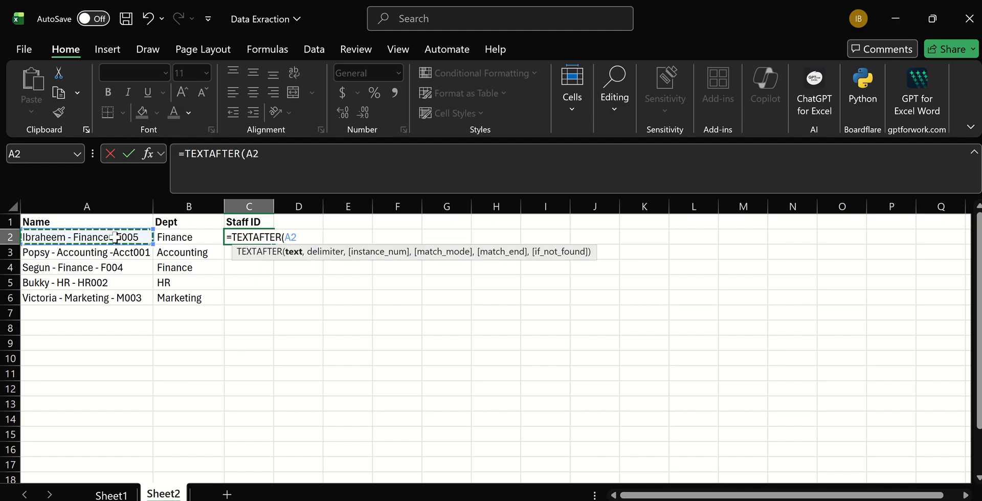
type(",")
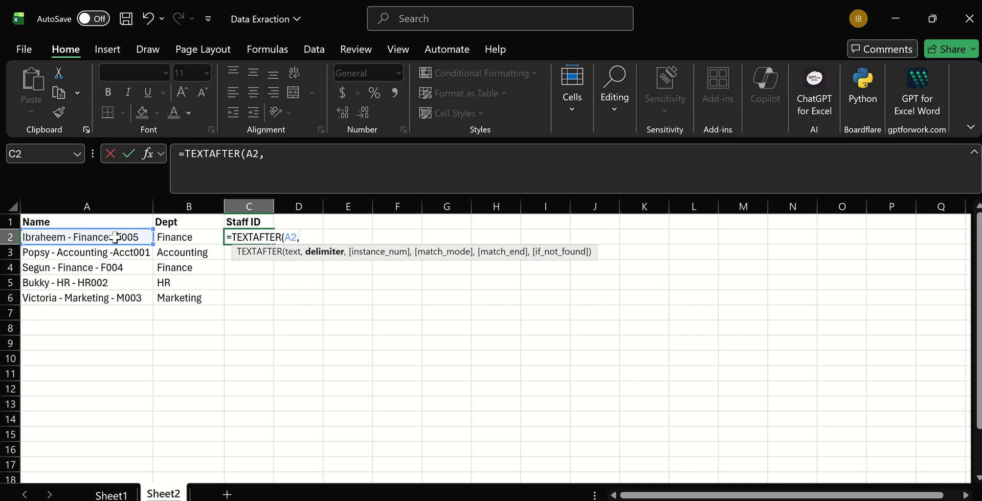
type("\"-\",")
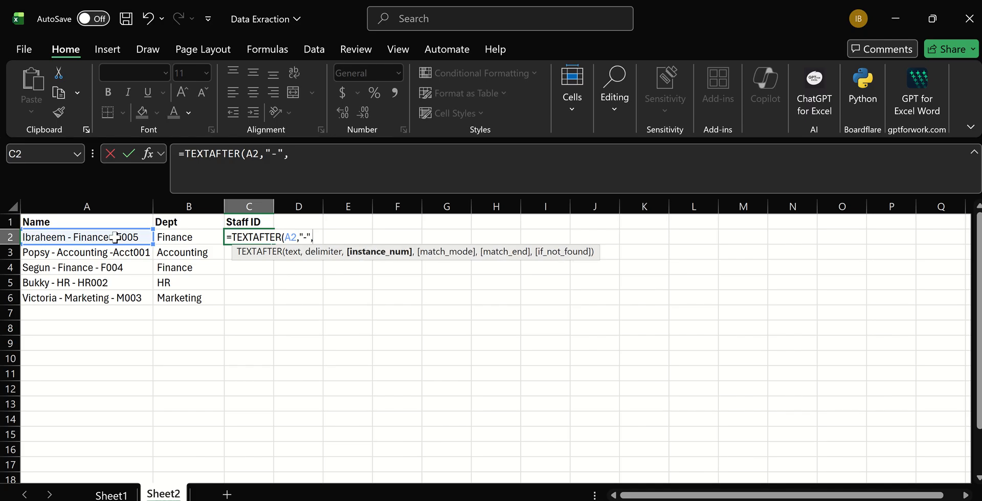
type("2")
key("Return")
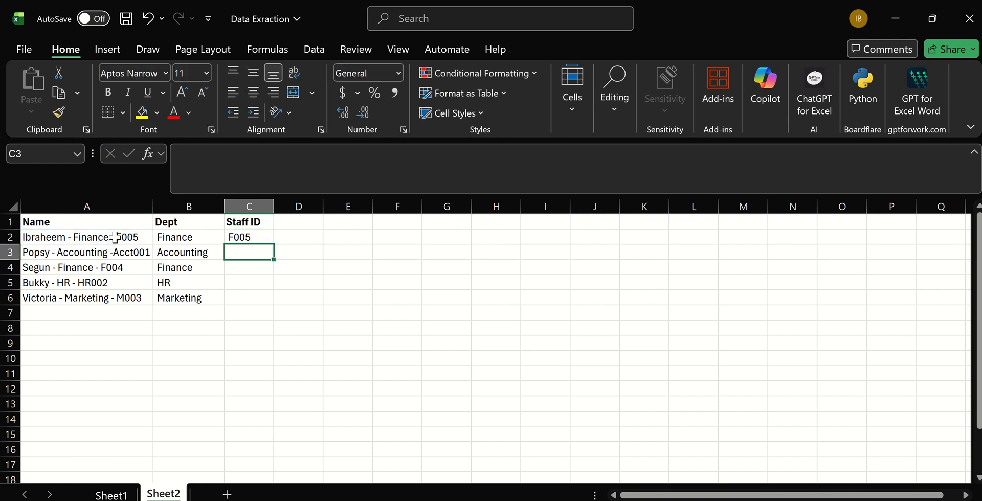
left_click(252, 238)
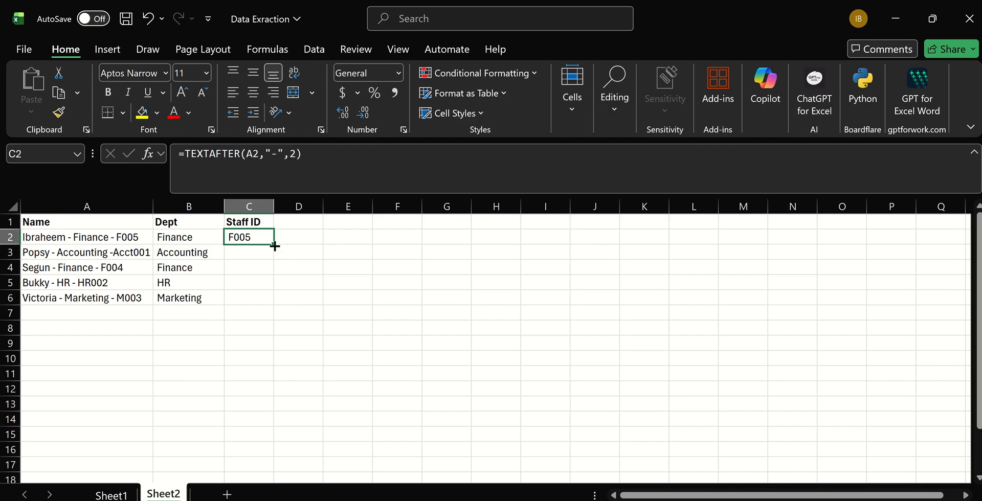
double_click(274, 246)
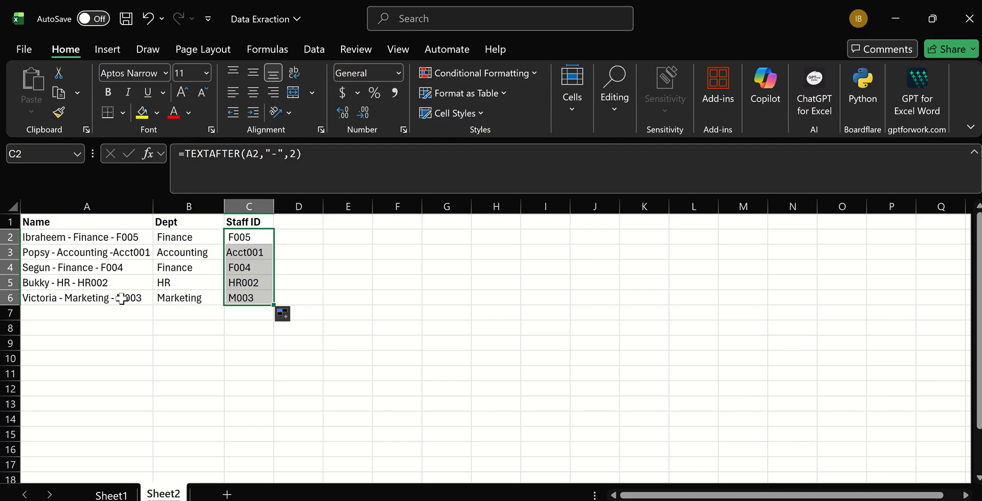
- Change the last digit of the staff ID within the text in cell A4 to 6
left_click(125, 267)
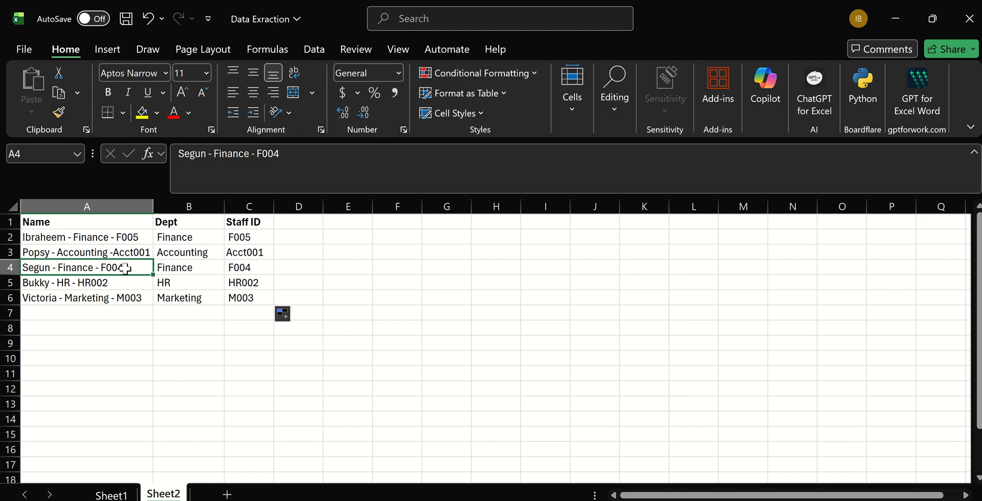
left_click(285, 154)
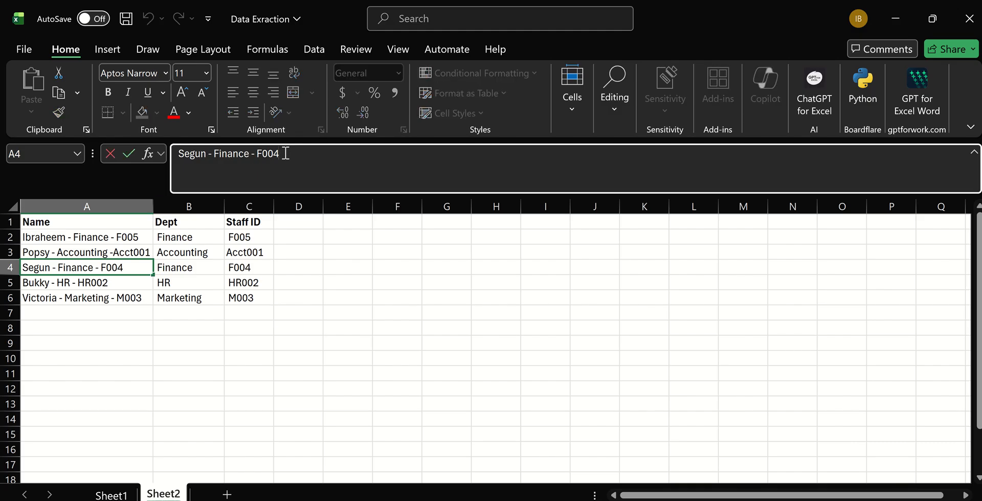
key("BackSpace")
type("6")
key("Return")
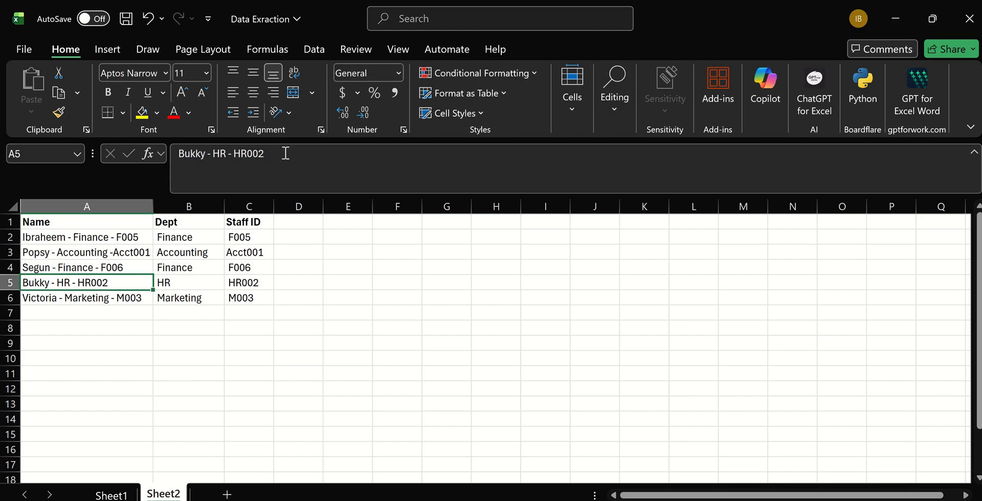